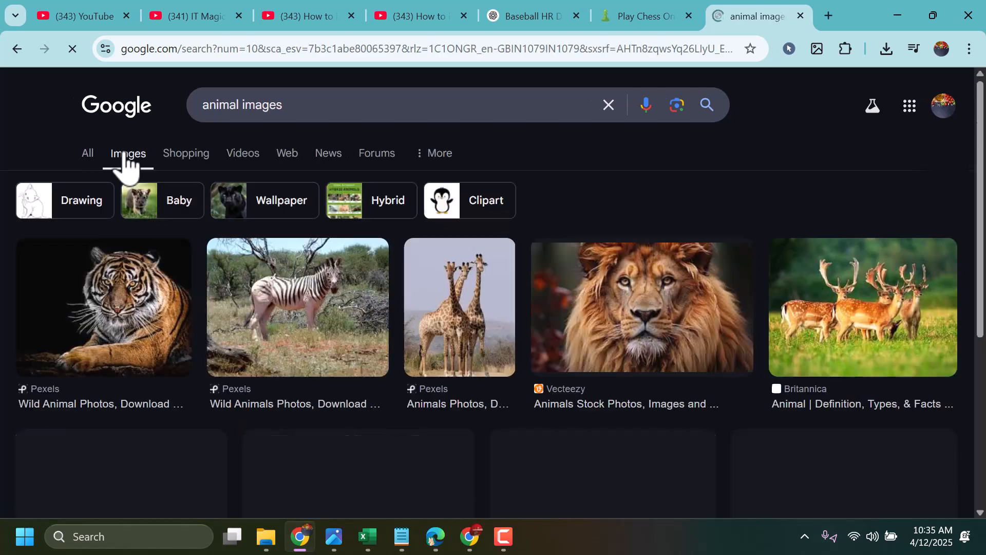
Save the tiger image from the first row of results to the Music folder as a JPEG under its suggested name
scroll(227, 360, "down", 1)
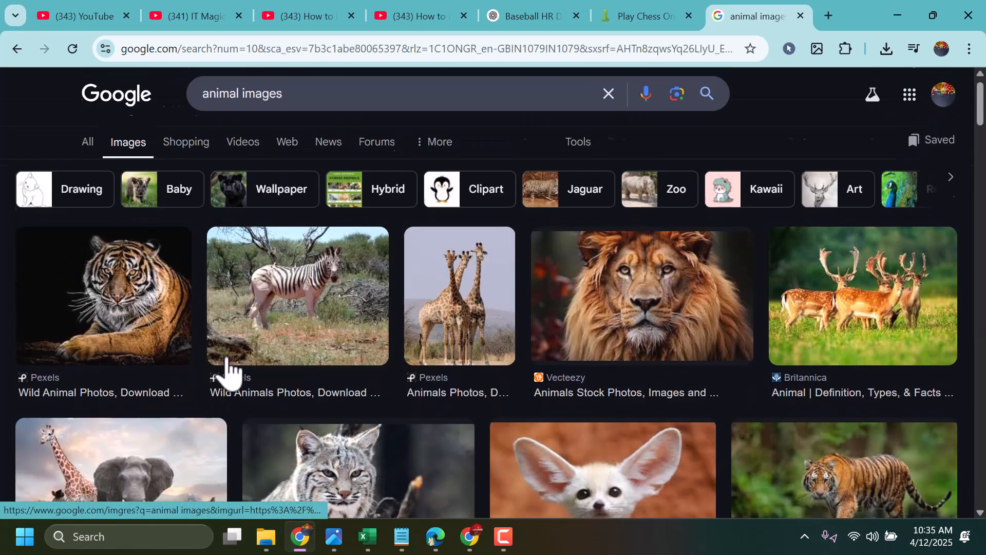
scroll(227, 370, "up", 1)
right_click(137, 280)
left_click(197, 341)
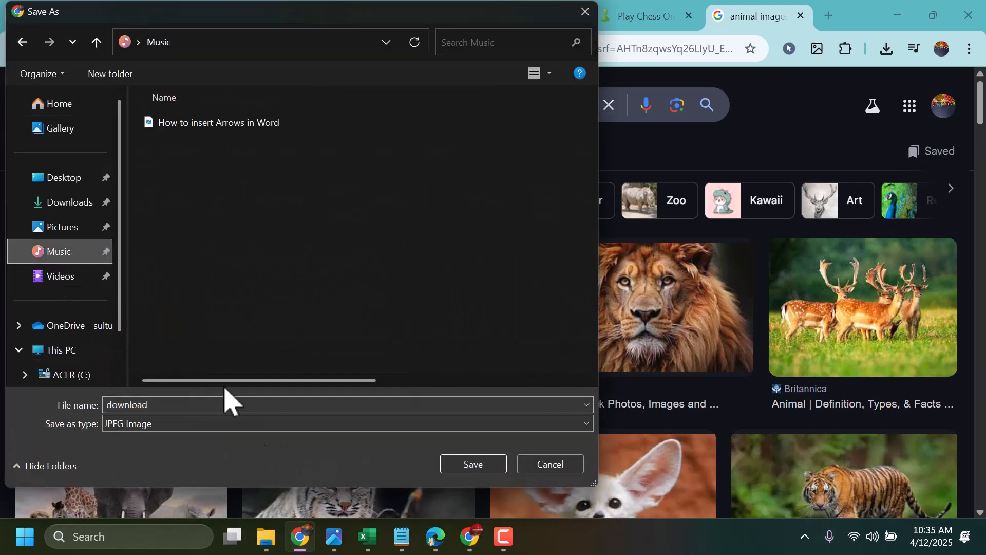
left_click(466, 467)
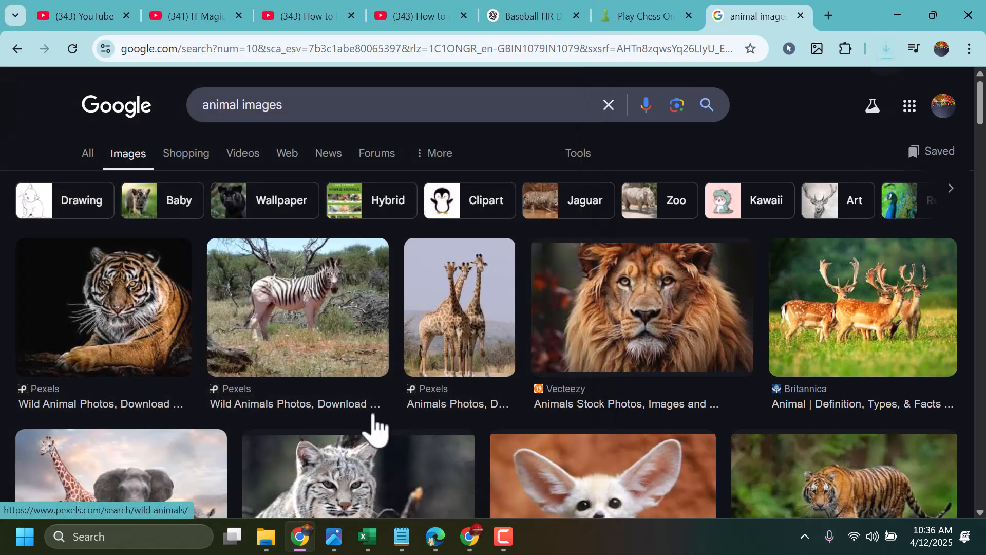
Save the spotted baby deer image to the Music folder as a JPEG under its suggested name
scroll(374, 429, "down", 5)
scroll(374, 430, "down", 3)
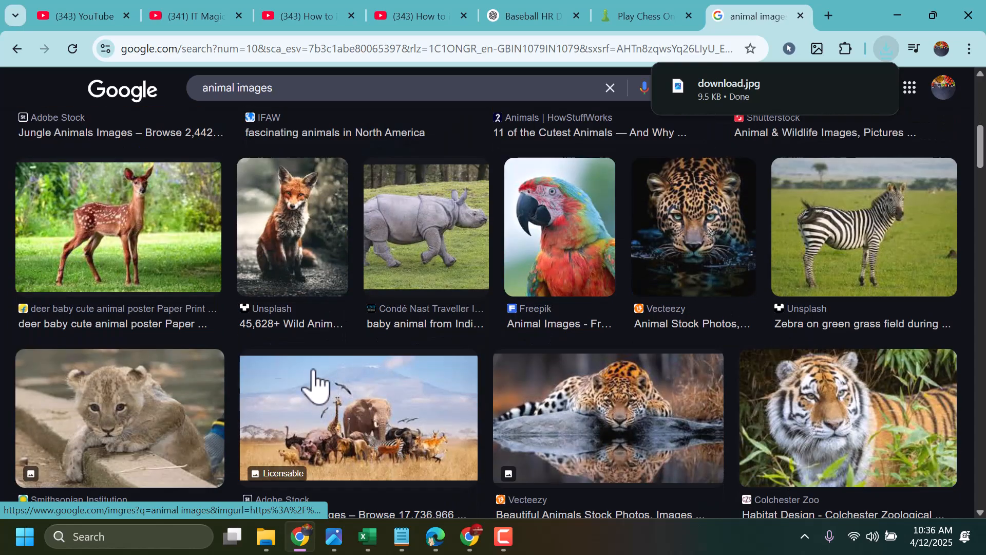
right_click(130, 250)
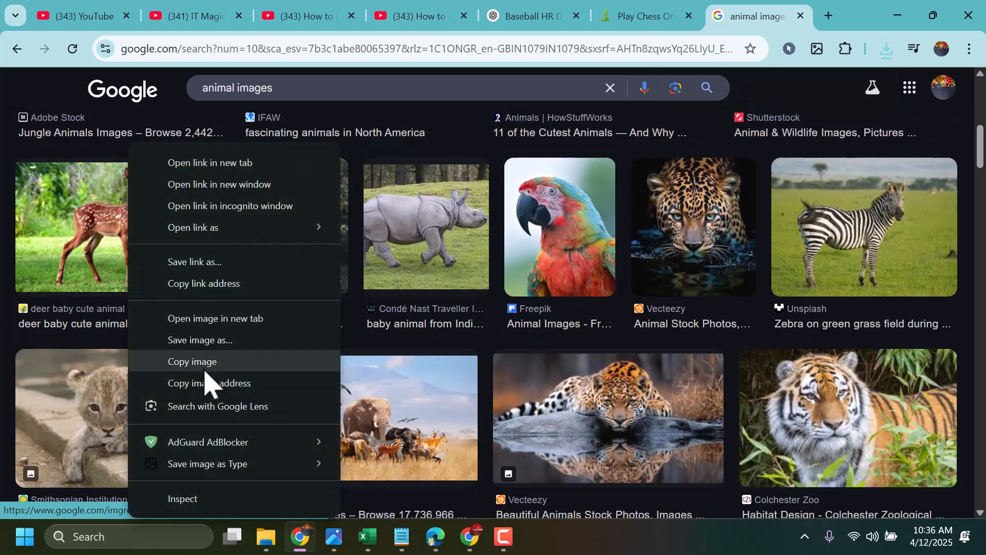
left_click(198, 341)
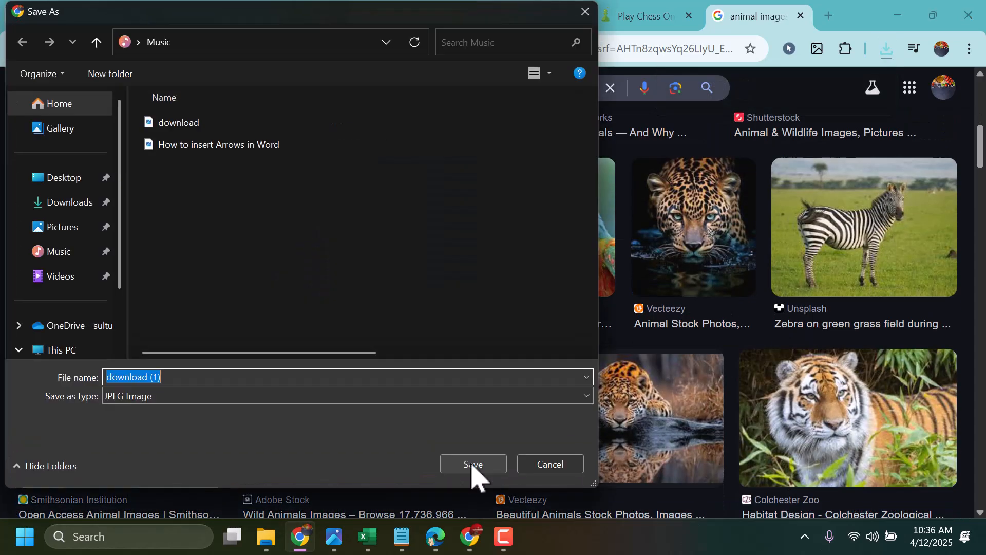
left_click(473, 464)
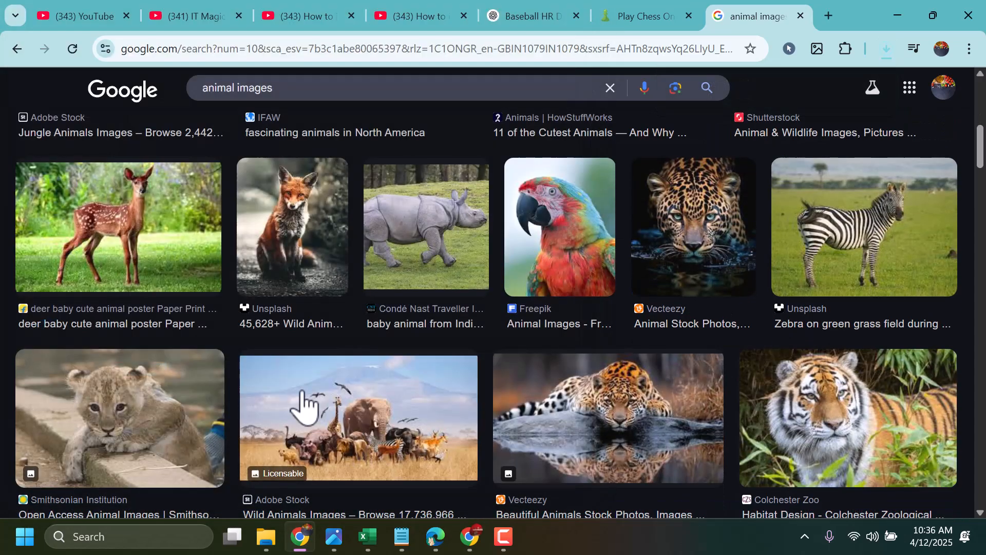
Find the Wikipedia cheetah image in the results and save it to the Music folder as a JPEG under its suggested name
scroll(303, 406, "down", 10)
scroll(296, 403, "up", 3)
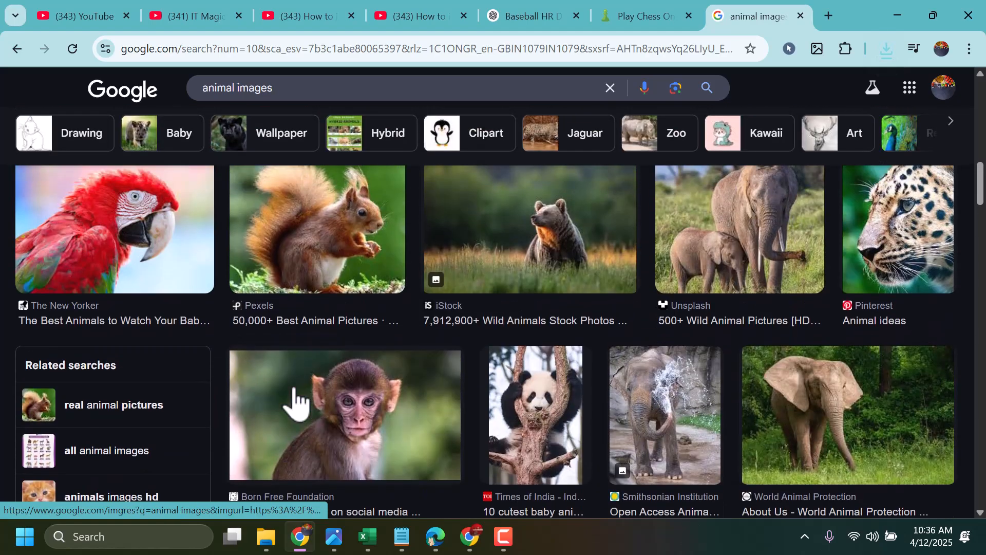
scroll(296, 404, "down", 10)
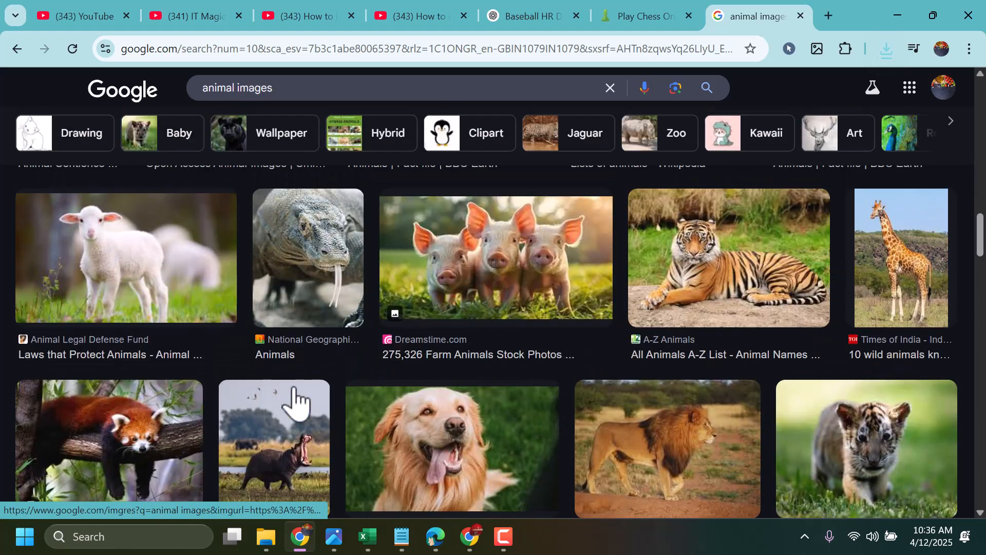
scroll(295, 403, "down", 4)
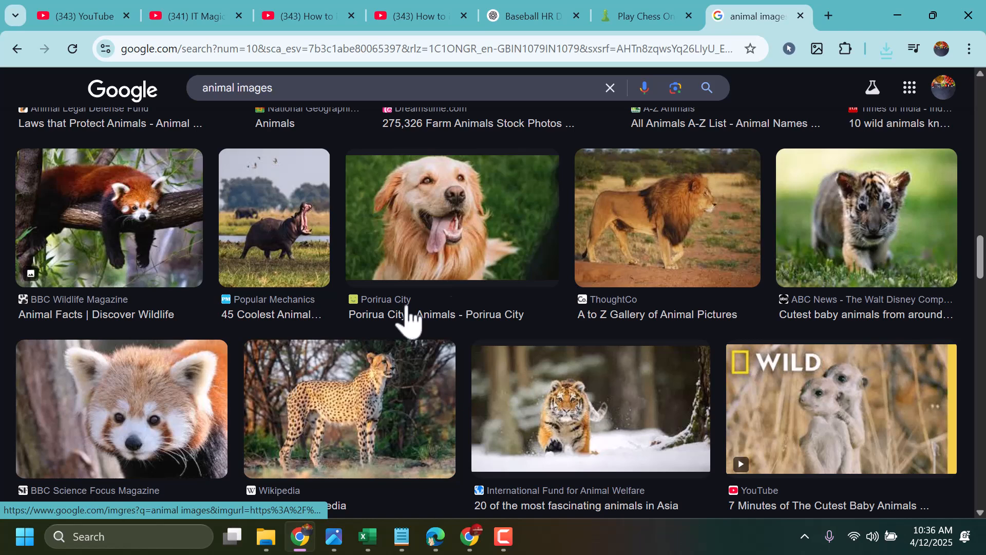
scroll(370, 341, "down", 3)
right_click(308, 267)
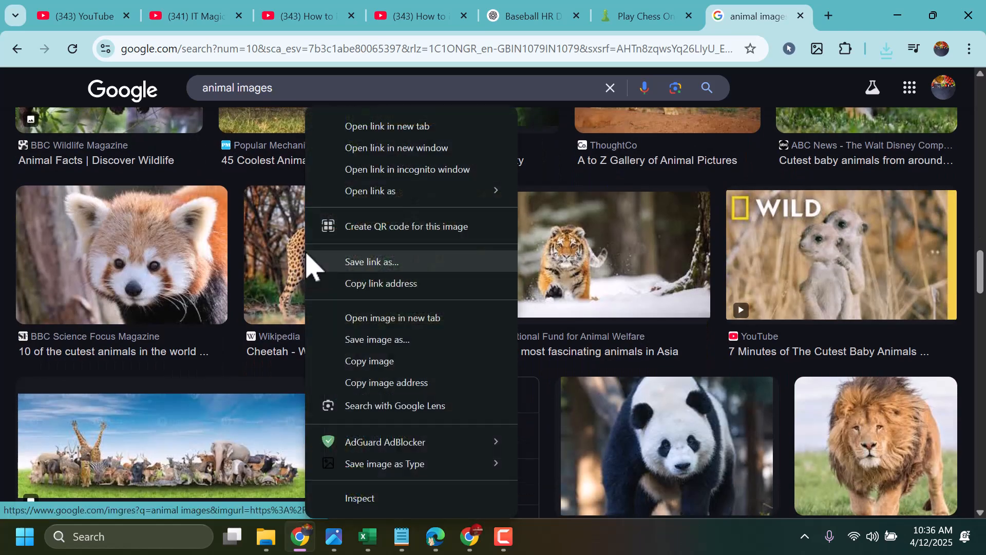
left_click(377, 354)
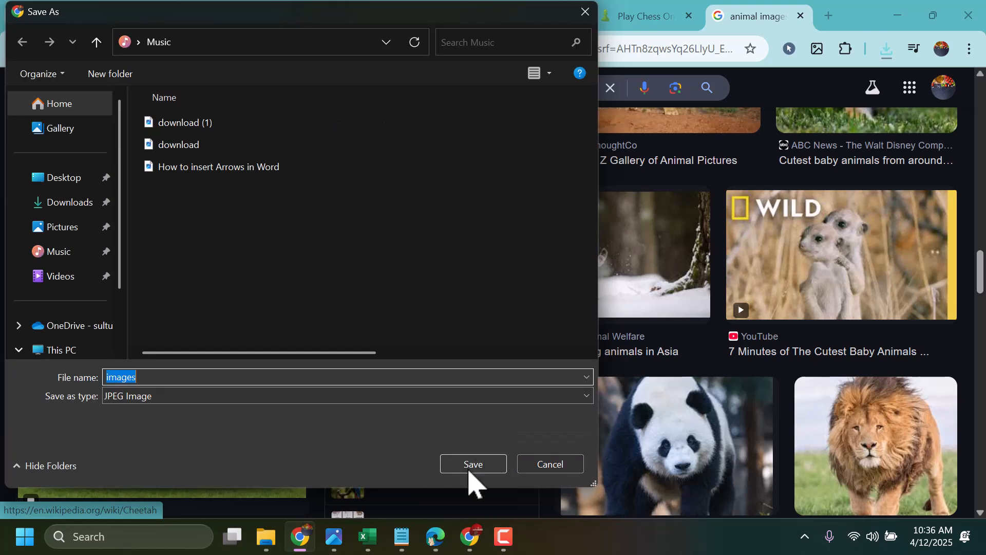
left_click(469, 464)
Find the USA Today black bear image further down the results and save it to the Music folder under its suggested name
scroll(403, 381, "down", 5)
scroll(403, 380, "down", 7)
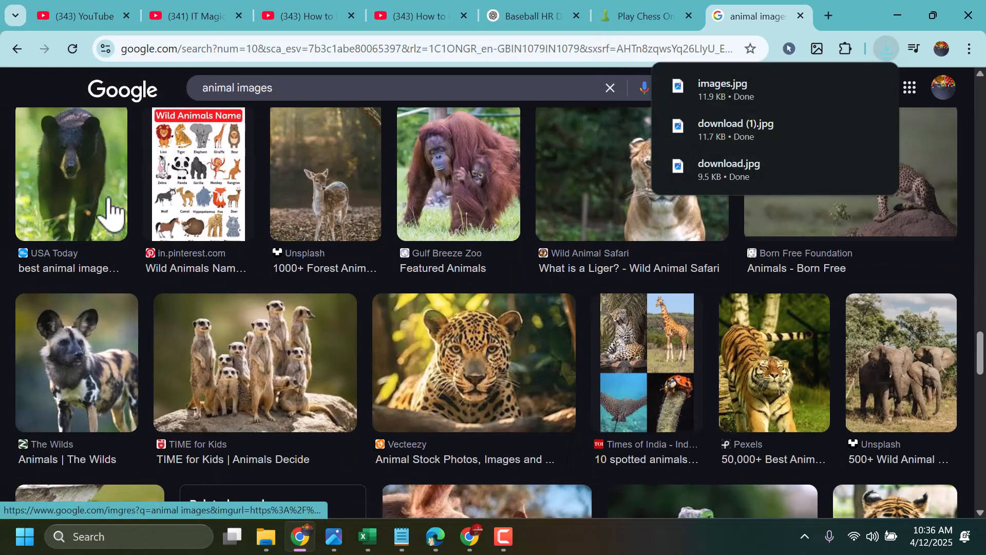
right_click(76, 167)
left_click(149, 340)
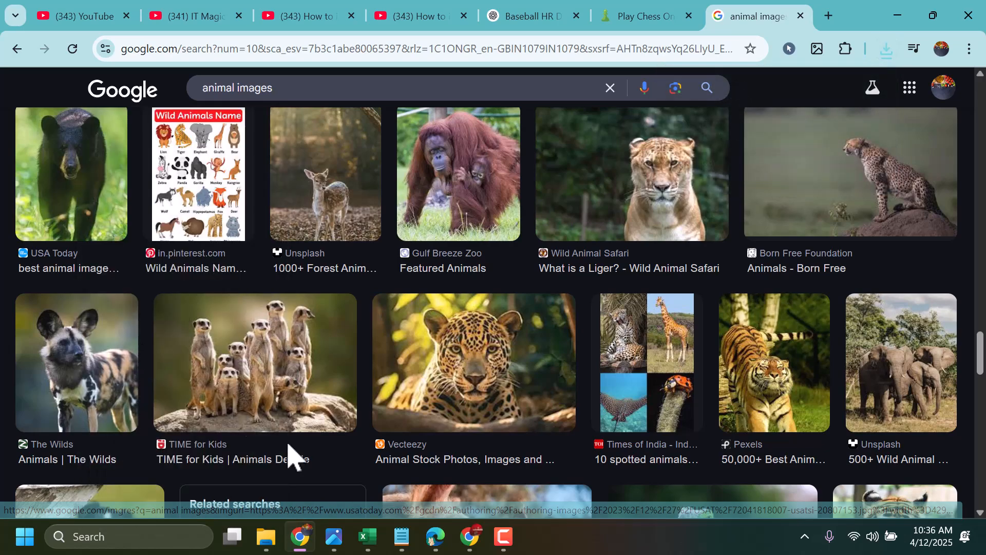
left_click(448, 468)
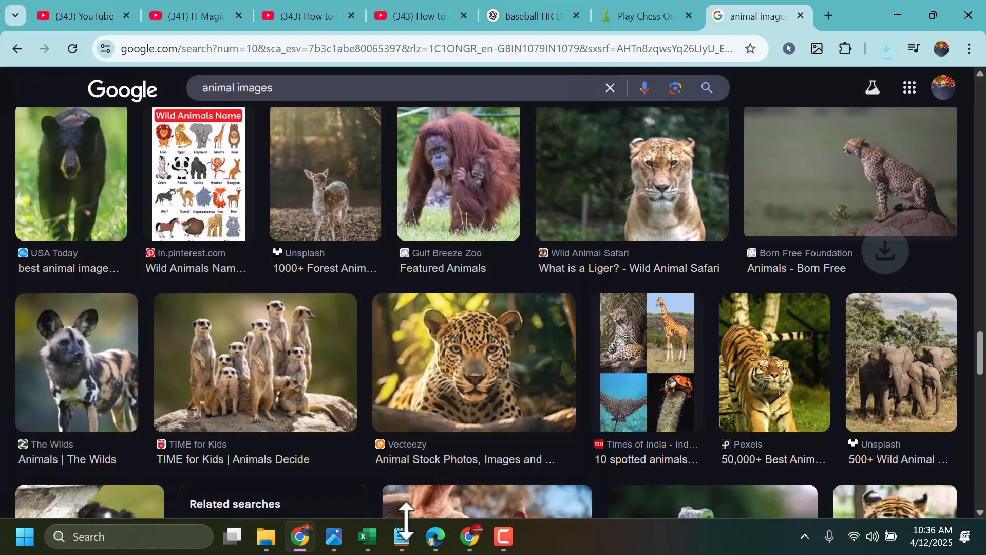
Switch to the Book1 workbook in Excel and add a new worksheet after Sheet6
mouse_move(368, 537)
left_click(337, 471)
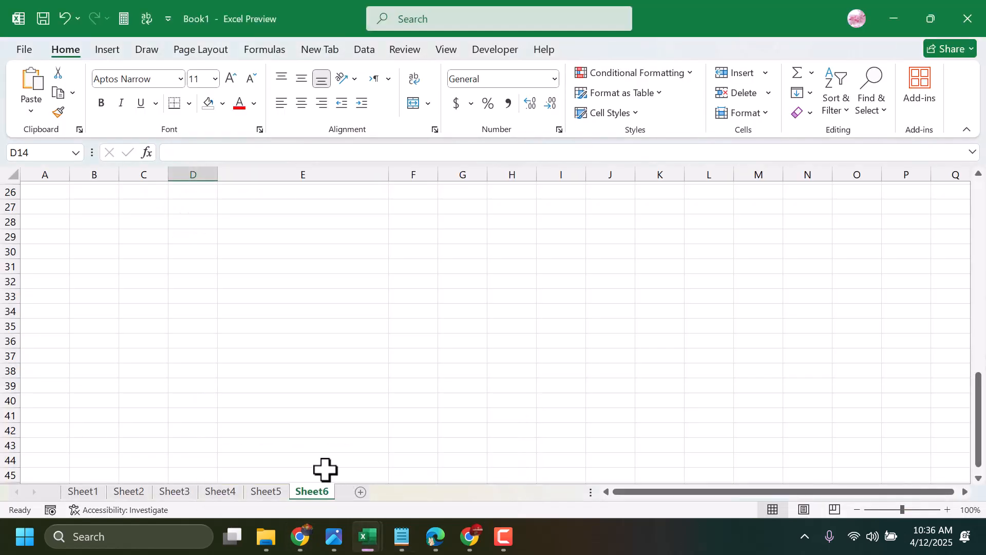
left_click(360, 492)
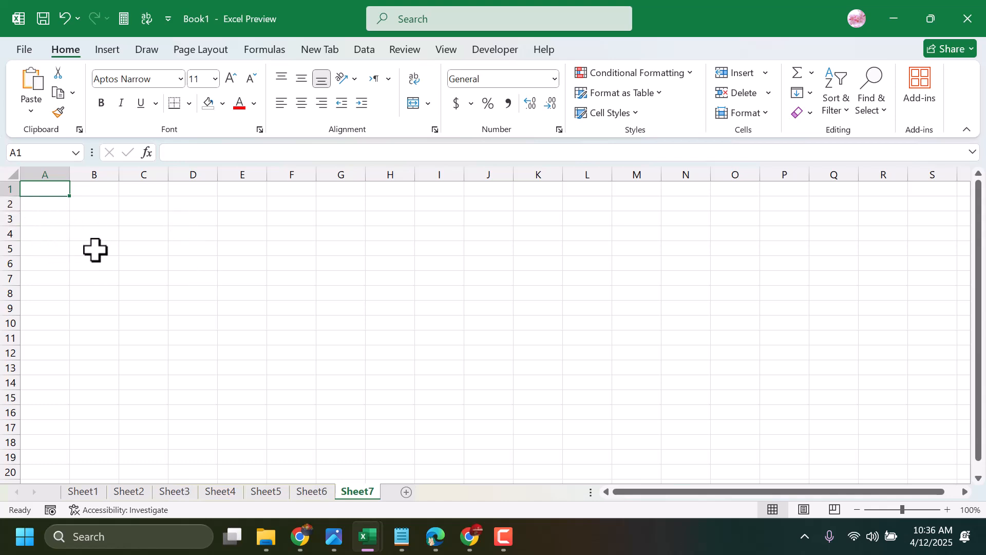
Make row 4 about twice its default height and widen column C on the new sheet
left_click_drag(139, 237, 141, 311)
left_click_drag(12, 241, 13, 258)
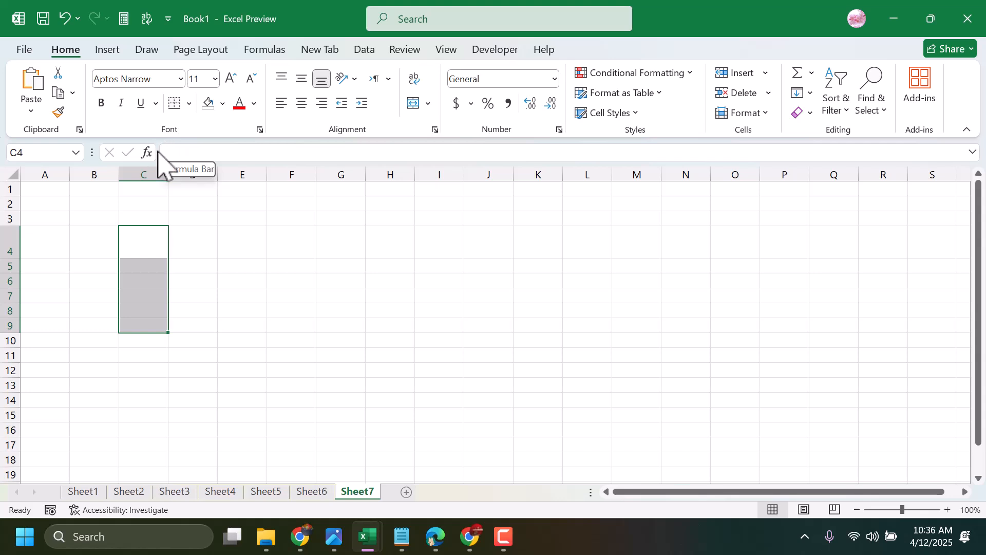
left_click_drag(168, 175, 201, 176)
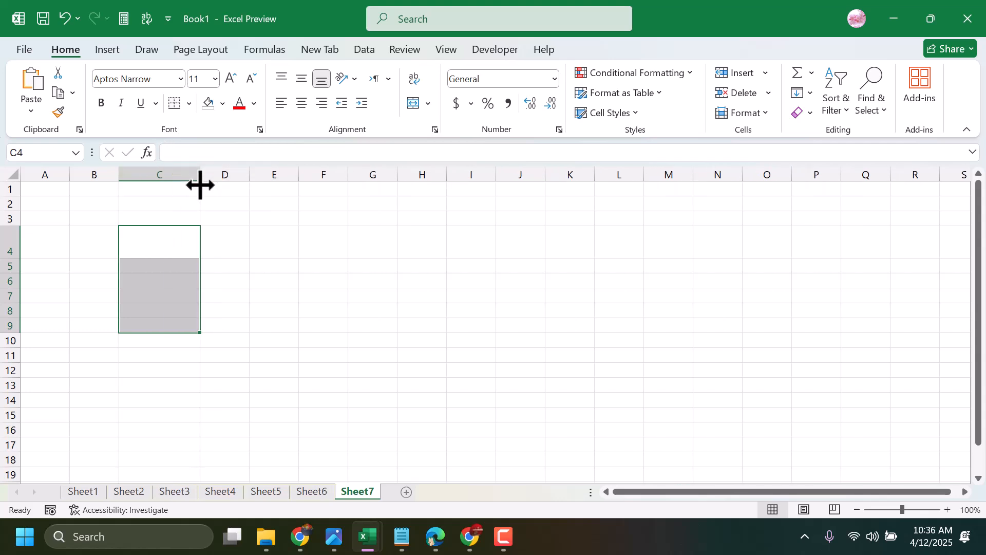
Draw a rectangle shape covering cell C4, about 0.44" high and 1.1" wide
left_click(163, 295)
left_click(151, 248)
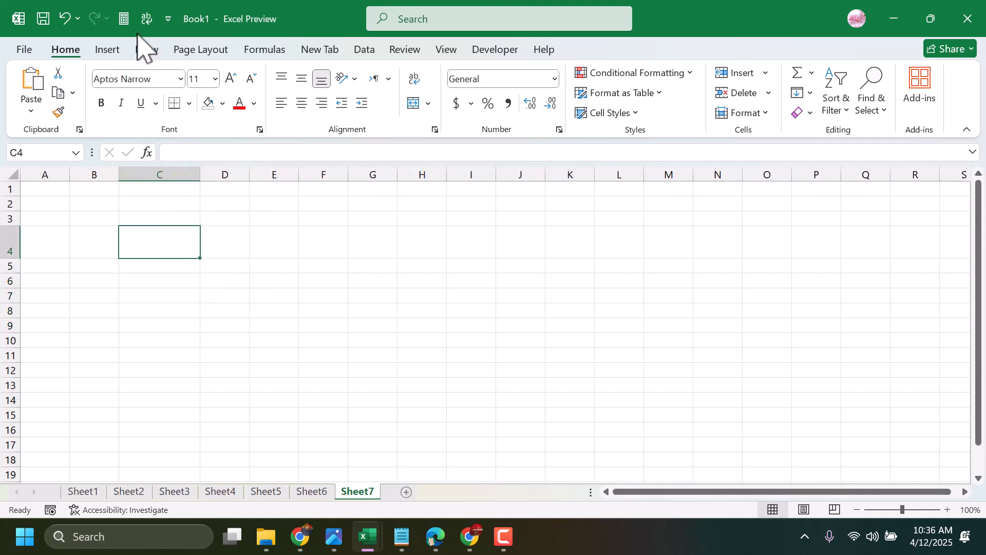
left_click(109, 49)
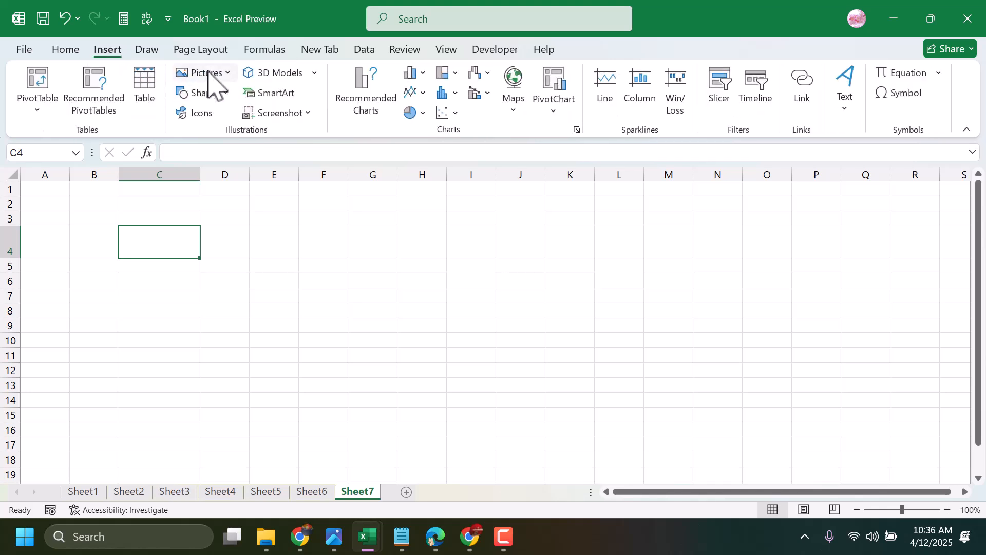
left_click(208, 93)
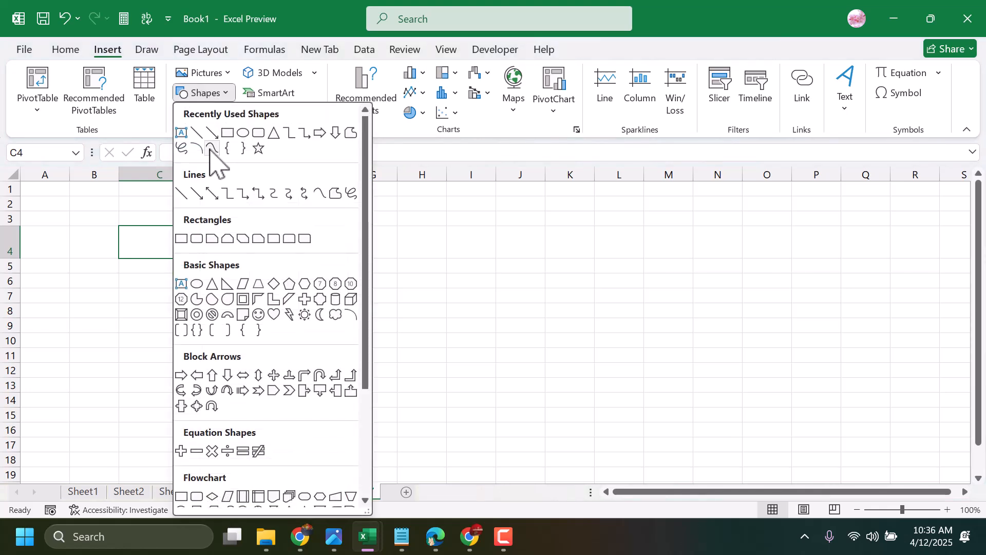
left_click(224, 132)
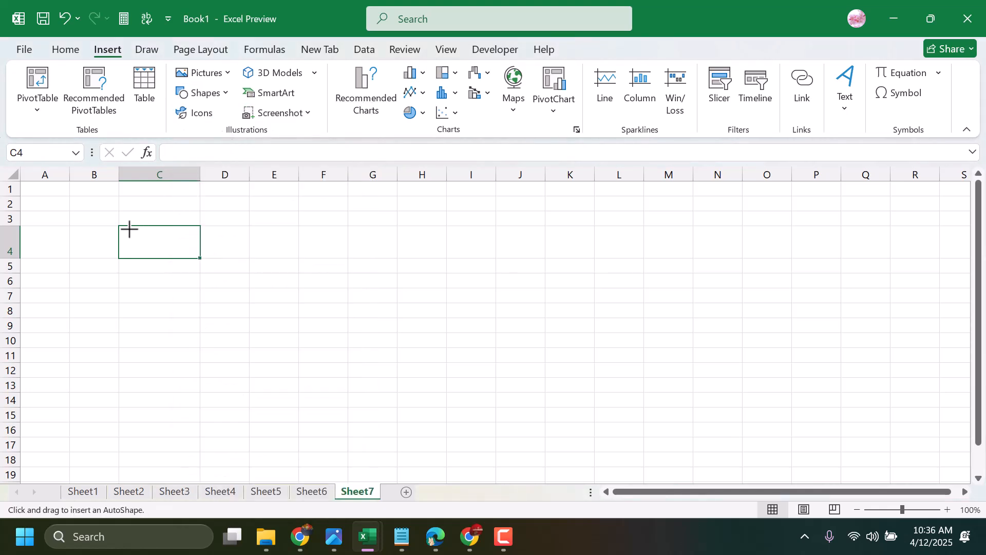
left_click_drag(120, 227, 200, 259)
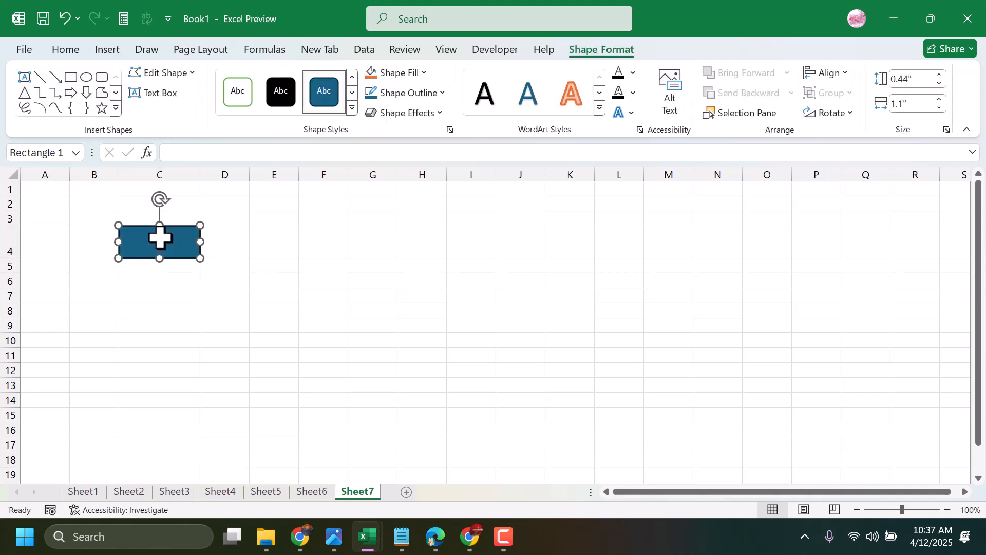
Fill the rectangle with the picture images (1) from the Music folder and heighten row 4 so the shape is about 0.71" high
left_click(424, 73)
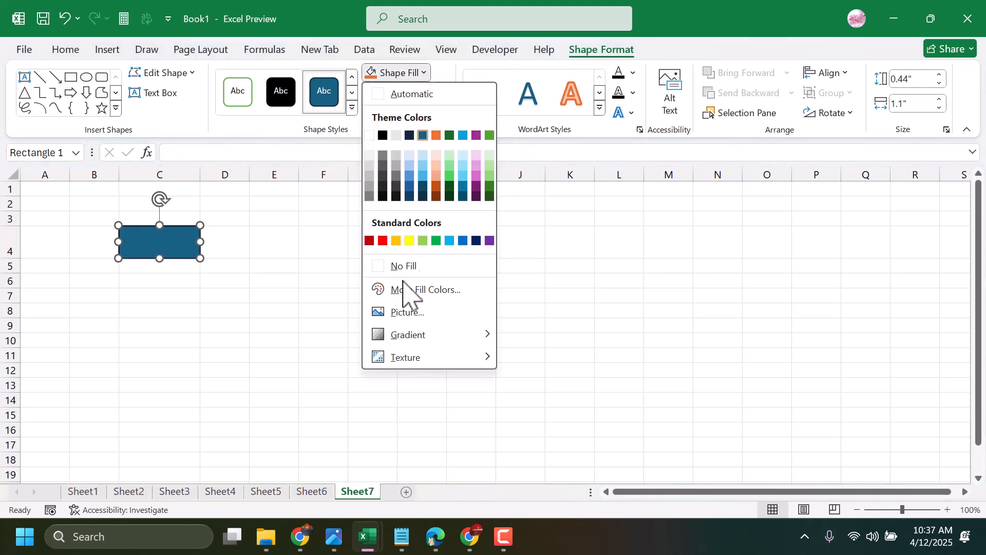
left_click(407, 313)
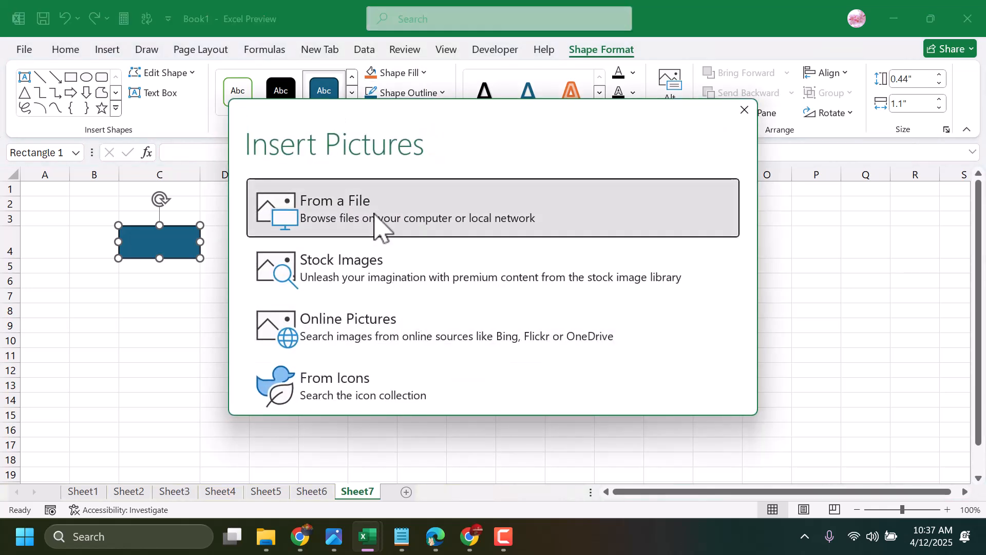
left_click(378, 227)
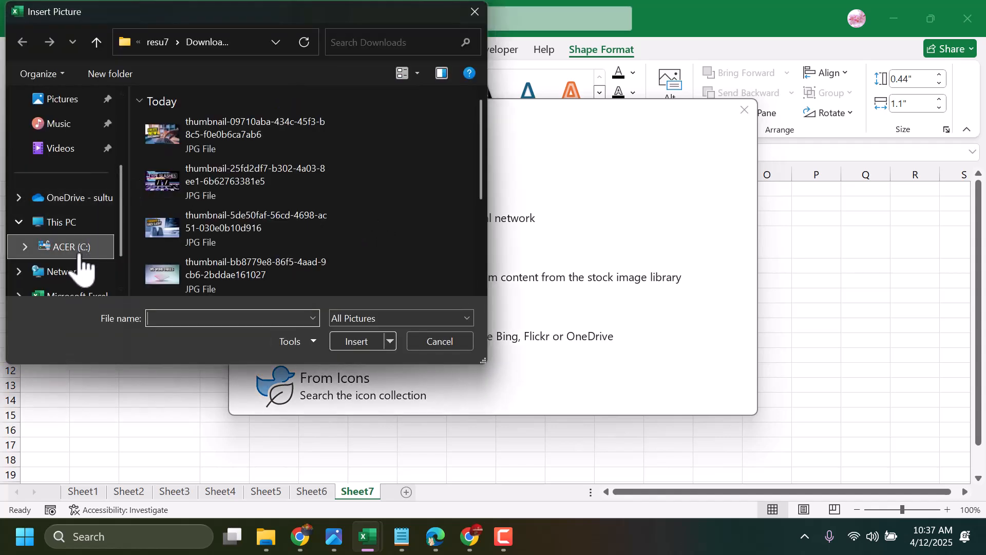
left_click(94, 122)
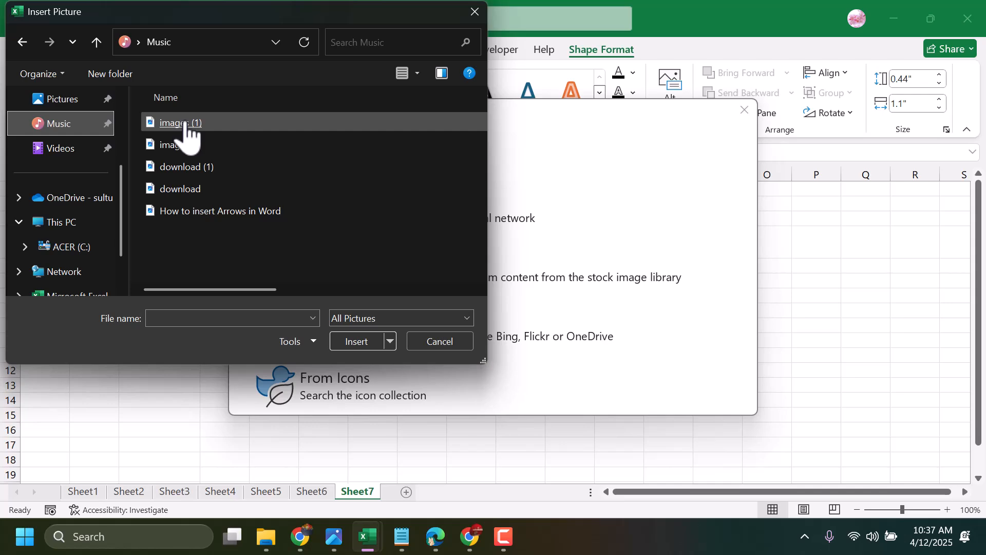
left_click(188, 131)
double_click(188, 130)
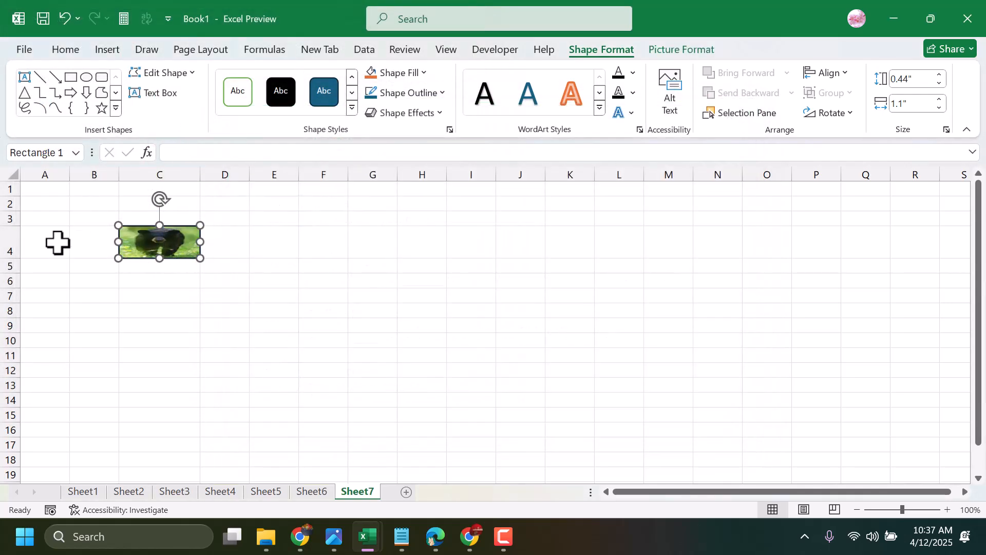
left_click_drag(15, 257, 14, 277)
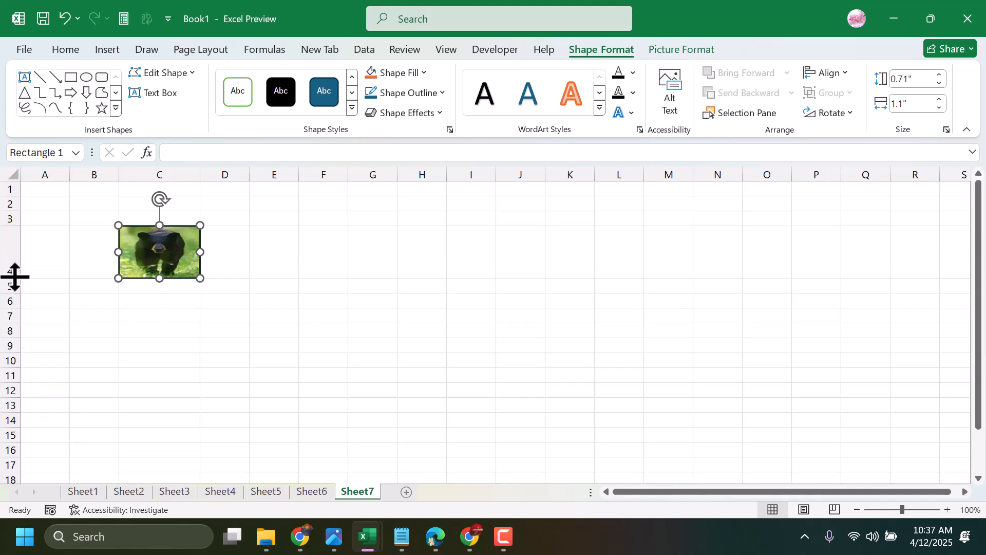
Draw a second rectangle shape covering cell C5 directly below the bear picture, about 0.2" high and 1.1" wide
left_click(128, 285)
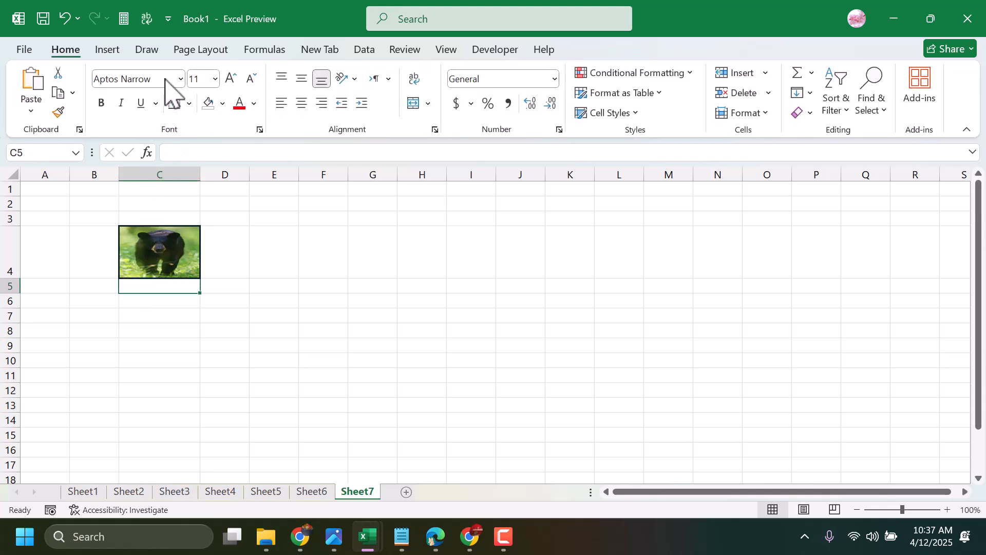
left_click(122, 49)
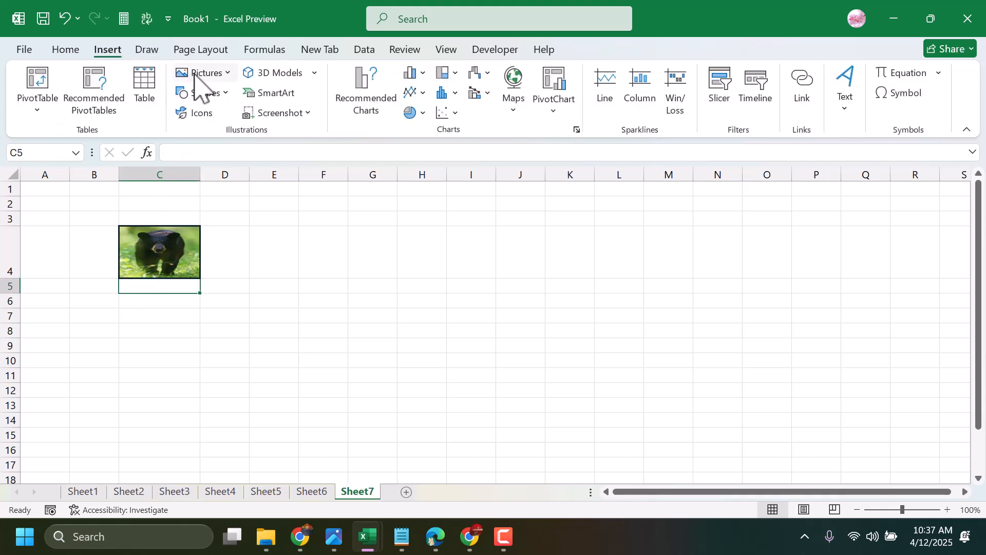
left_click(205, 93)
left_click(237, 142)
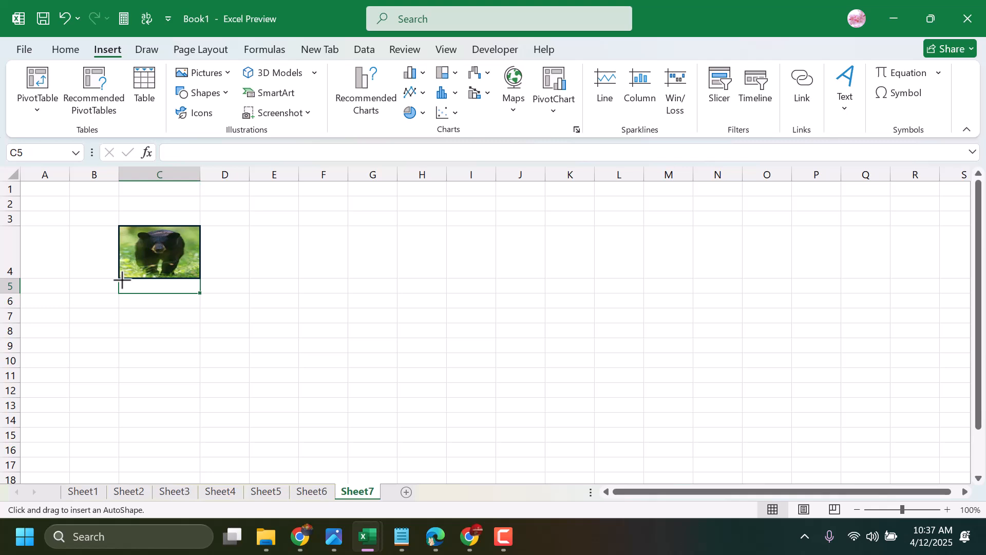
left_click_drag(148, 289, 187, 298)
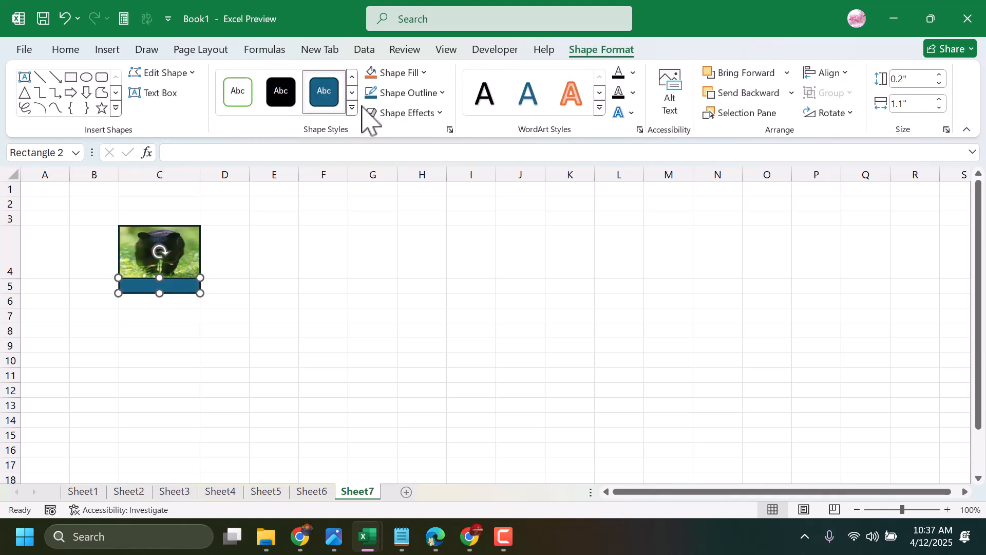
left_click(405, 50)
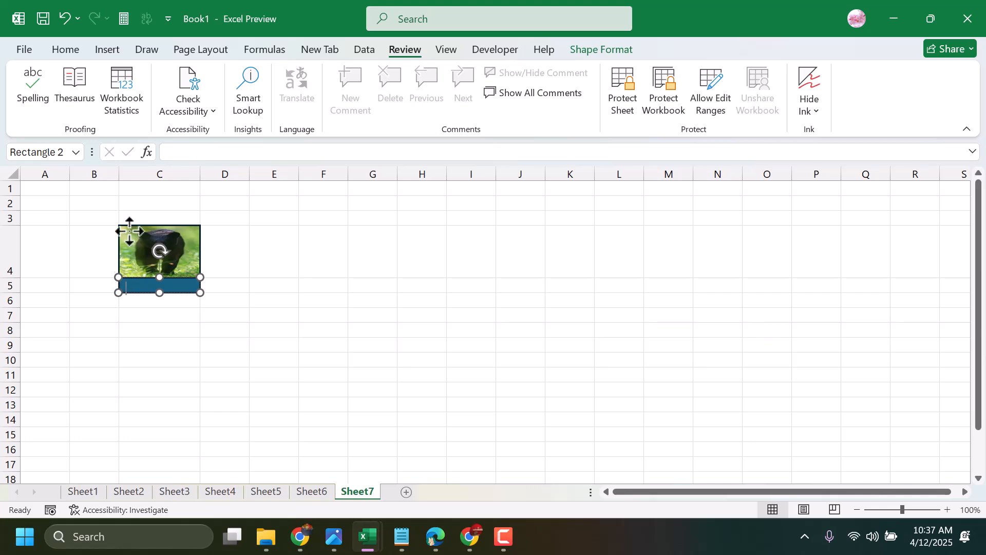
Fill the rectangle over cell C5 with the picture images from the Music folder
left_click(584, 51)
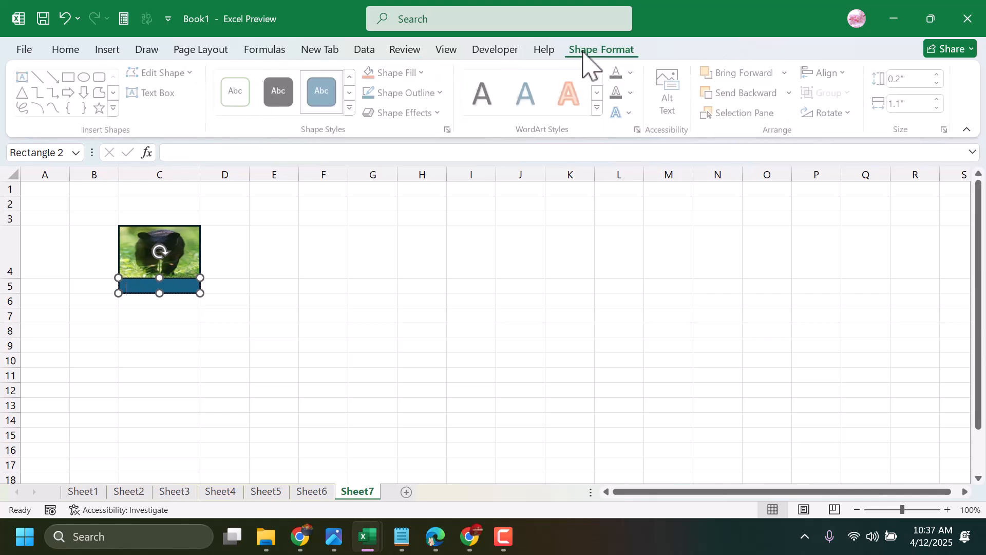
left_click(398, 72)
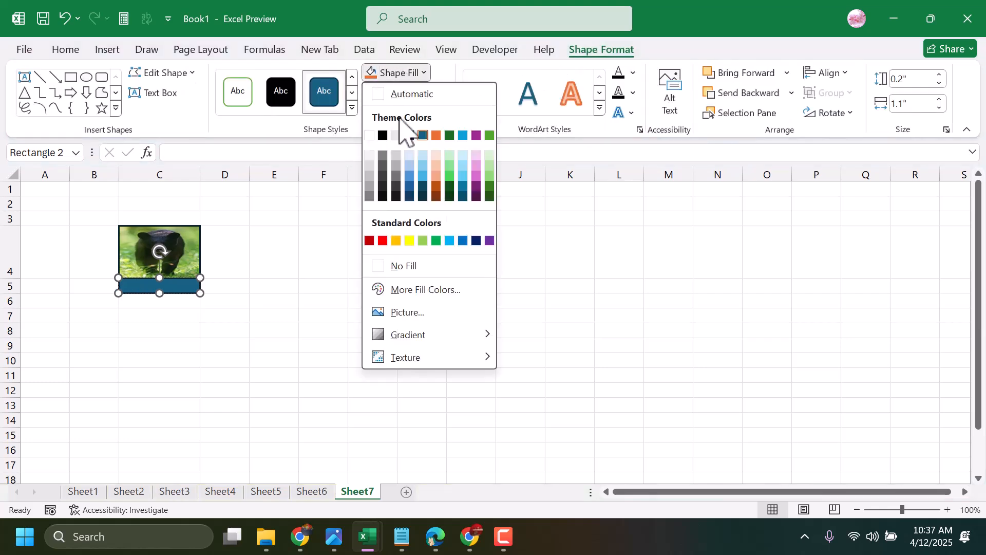
left_click(402, 314)
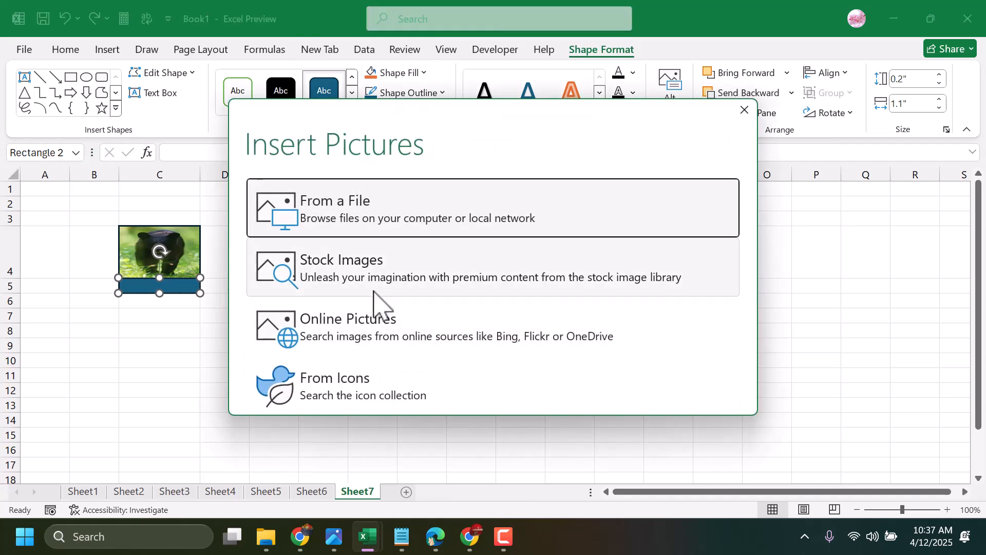
left_click(339, 230)
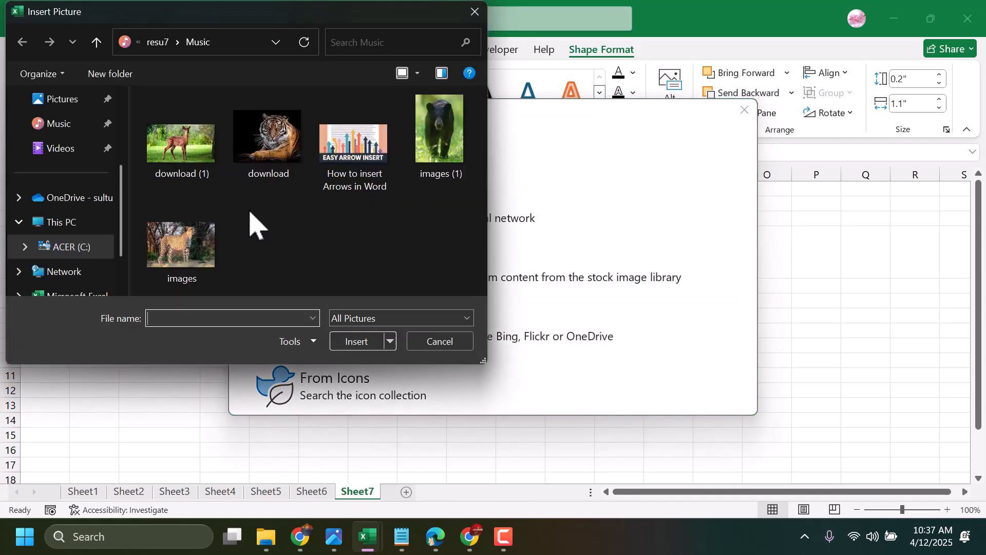
double_click(205, 241)
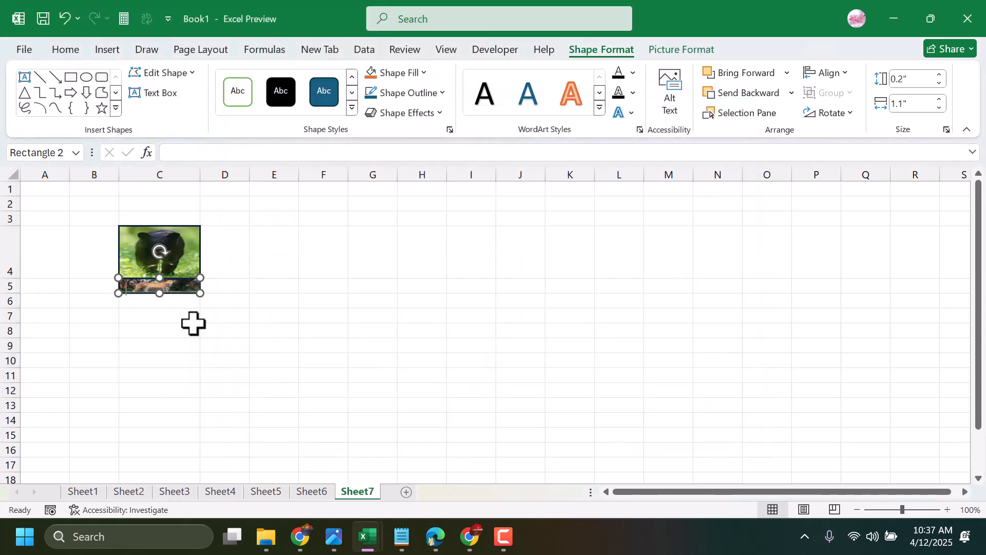
Draw a third rectangle shape covering cell C6 directly below the leopard picture, about 0.2" high and 1.1" wide
left_click(163, 302)
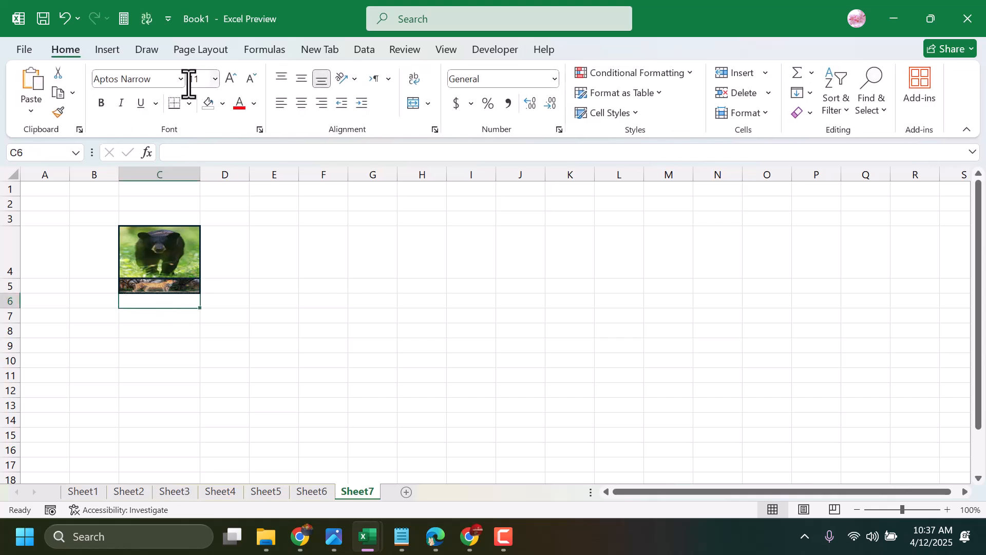
left_click(107, 49)
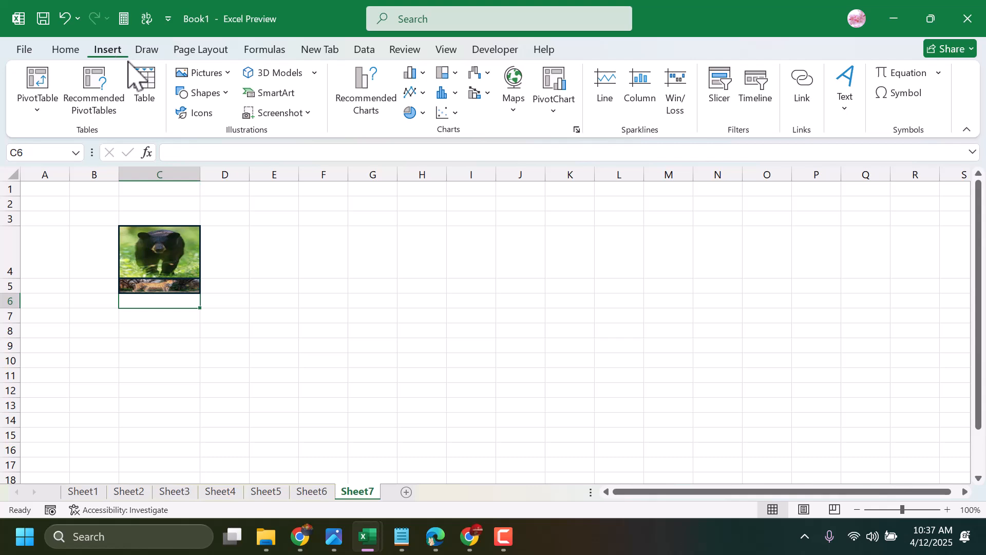
left_click(200, 94)
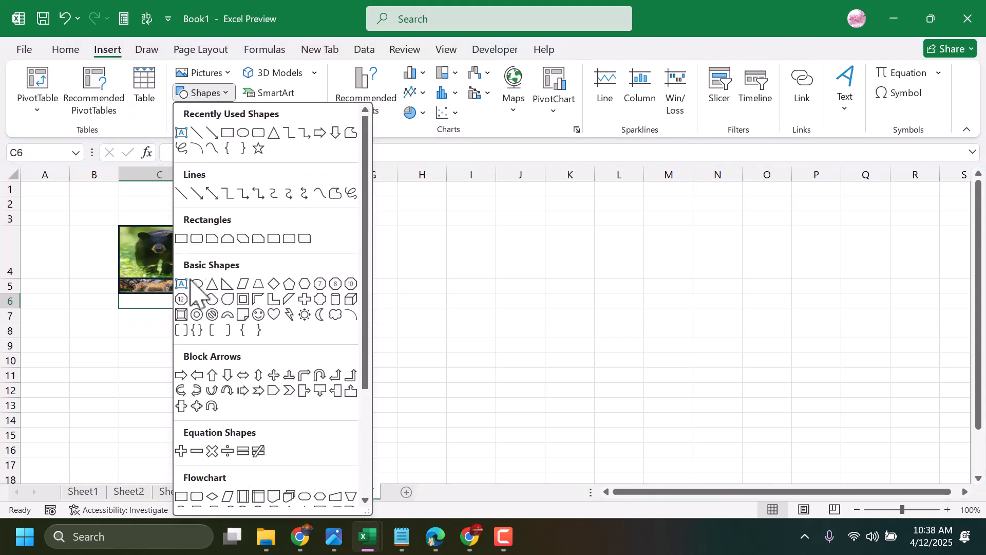
left_click(231, 134)
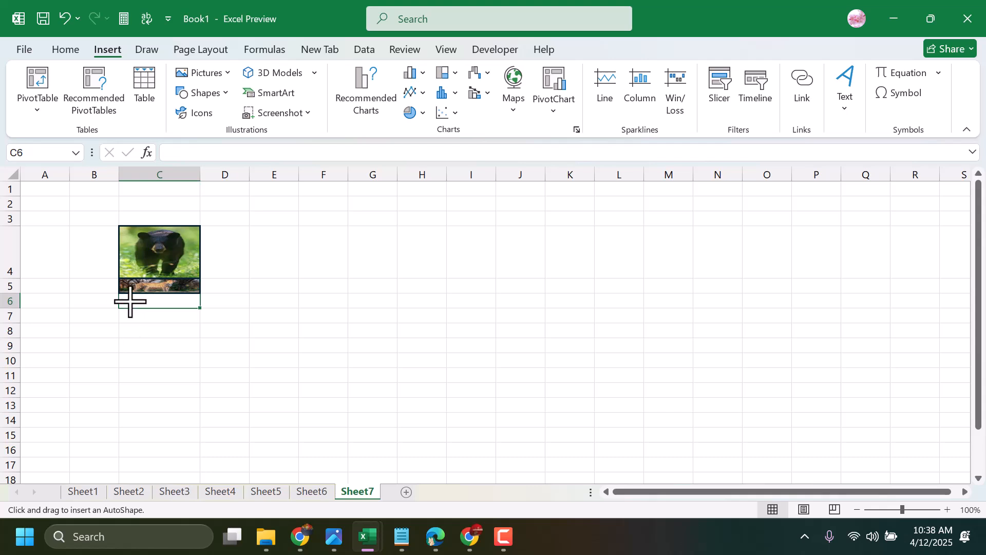
left_click_drag(148, 305, 207, 307)
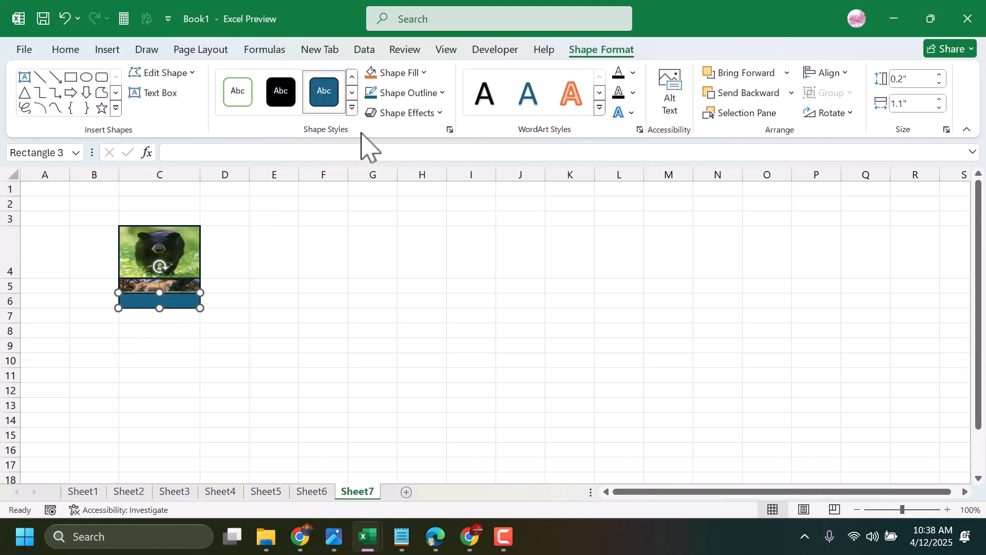
Fill the rectangle over cell C6 with the picture download (1) from the Music folder
left_click(390, 73)
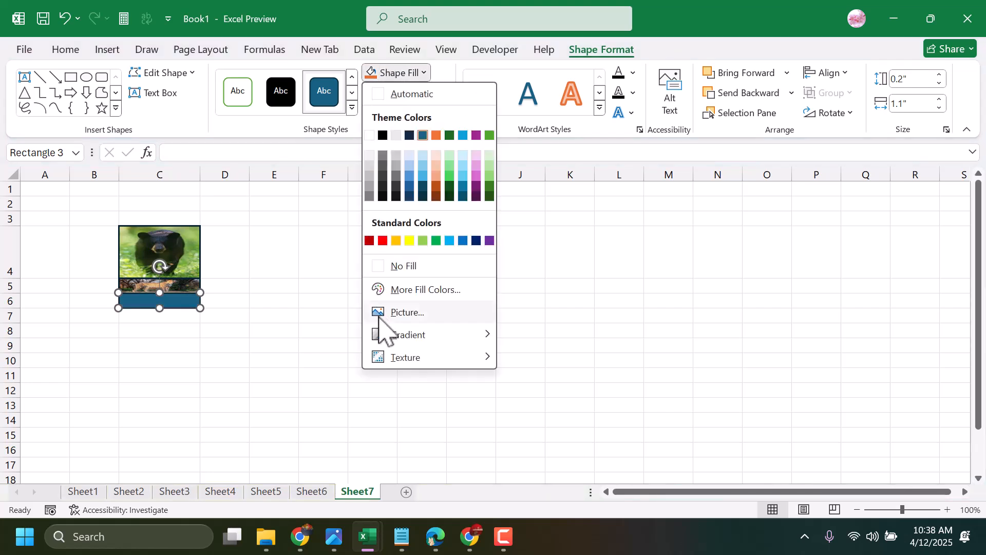
left_click(398, 312)
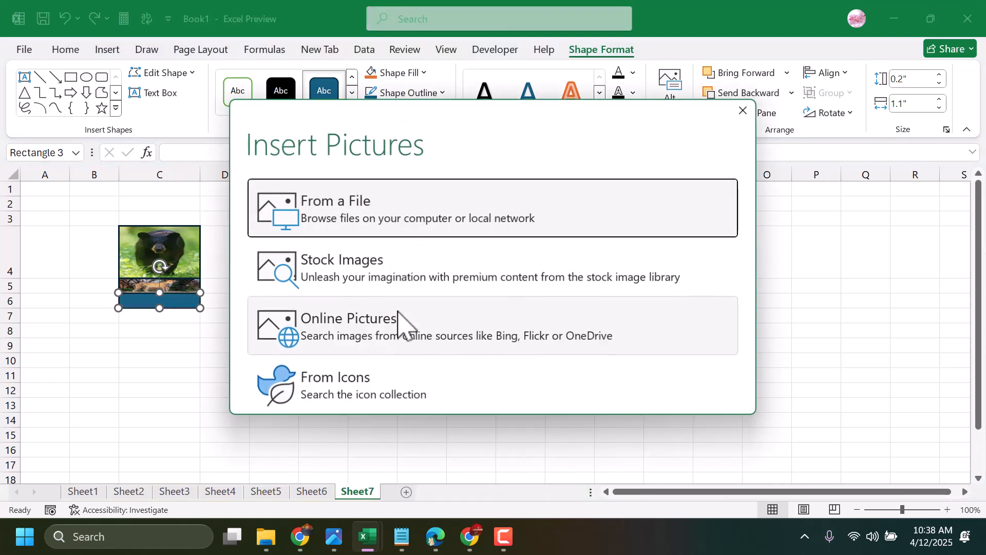
left_click(337, 215)
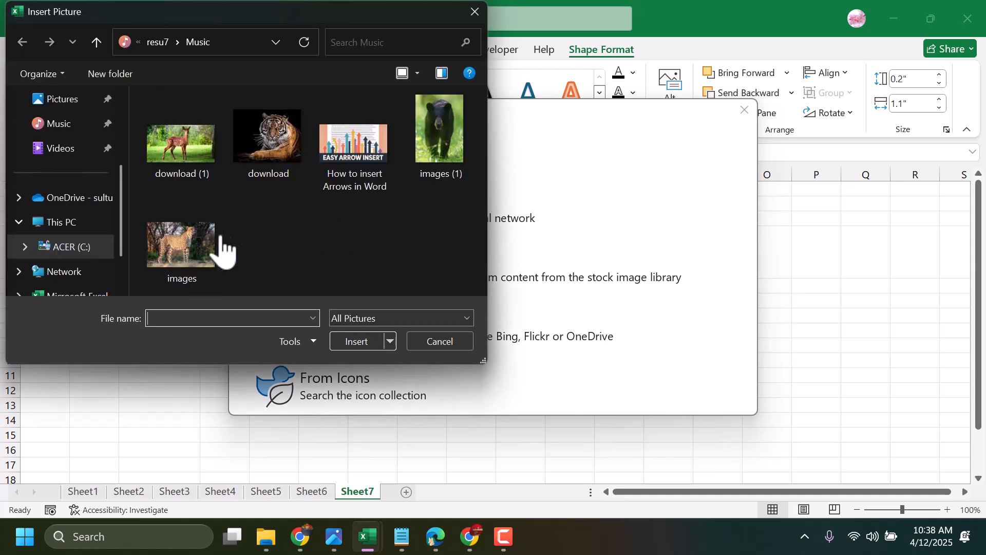
left_click(187, 249)
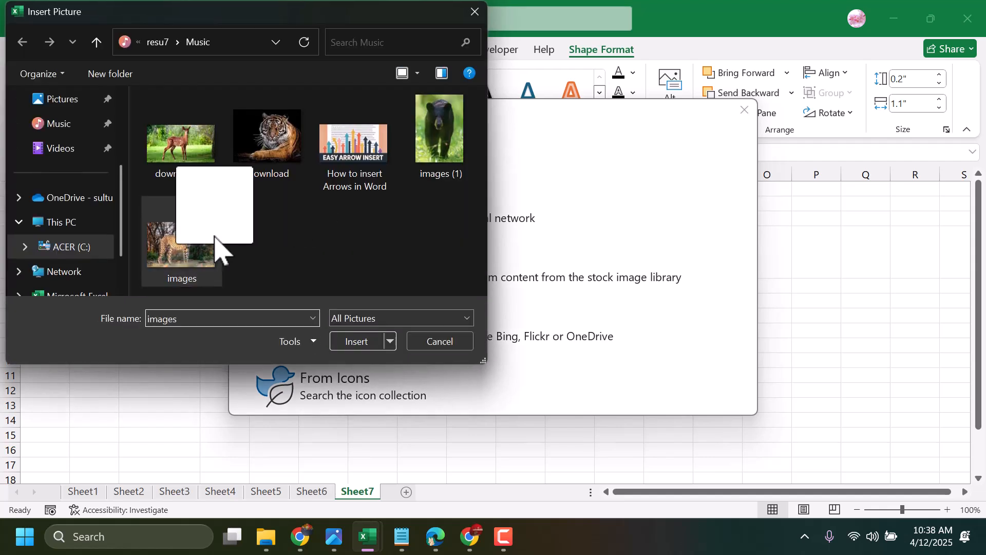
double_click(176, 164)
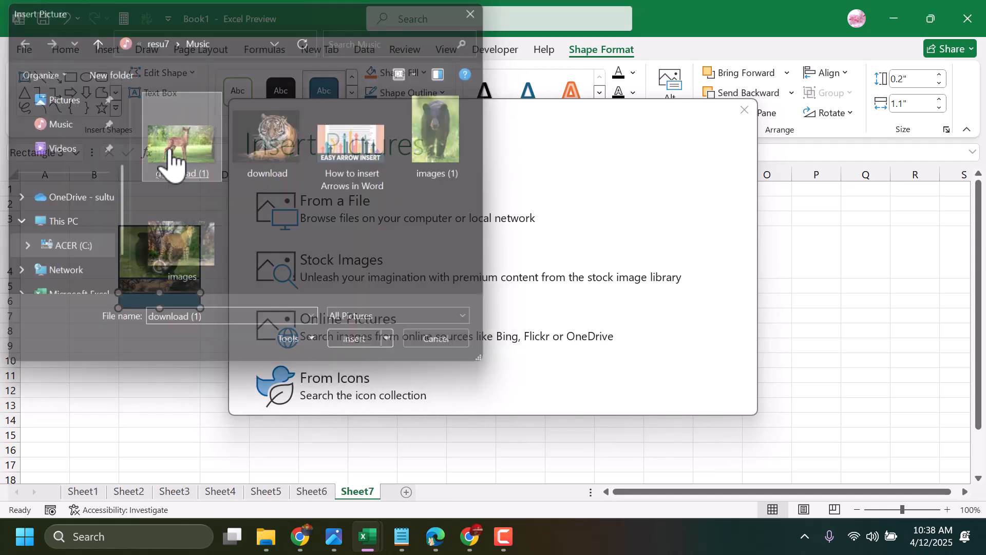
Draw a fourth rectangle shape covering cell C7 directly below the deer picture, about 0.2" high and 1.1" wide
left_click(164, 318)
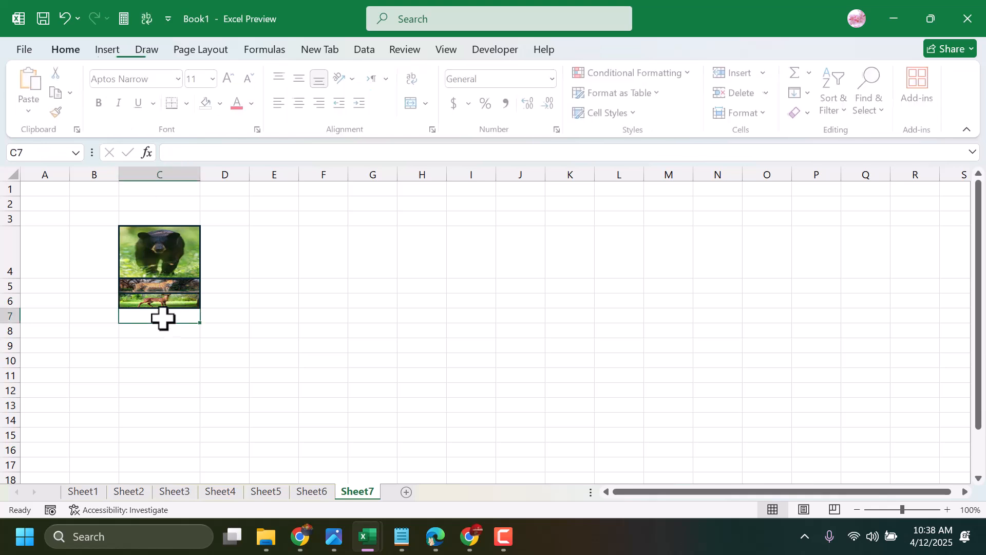
left_click(108, 50)
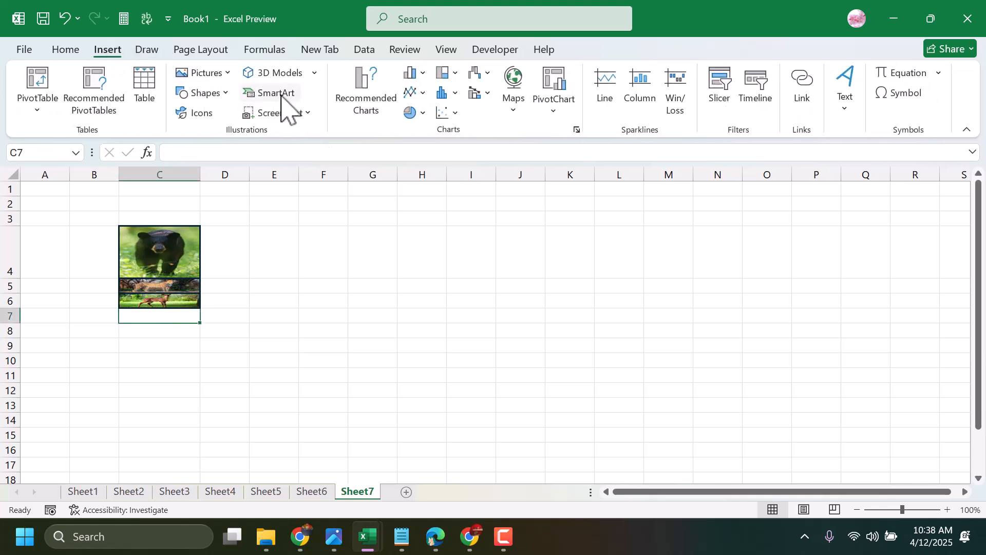
left_click(208, 93)
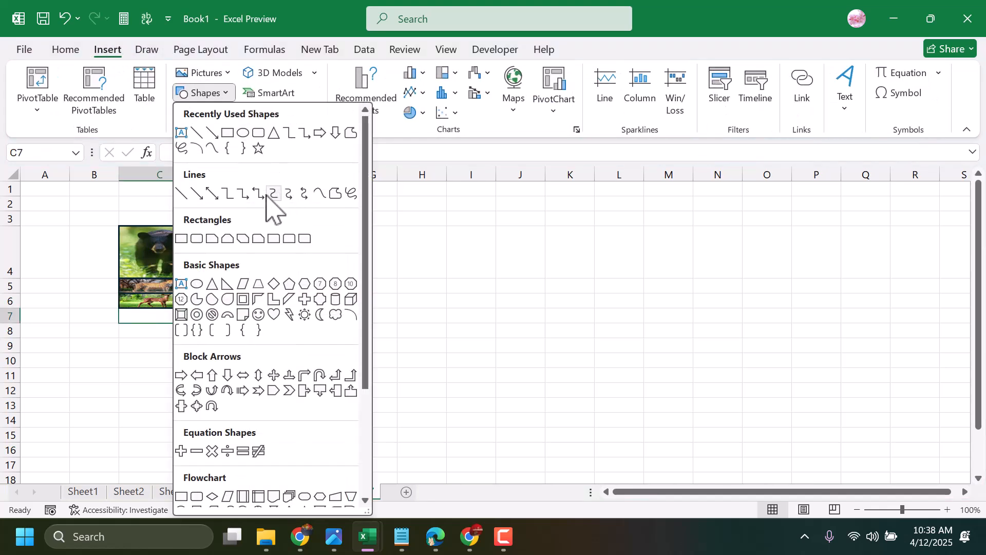
left_click(249, 134)
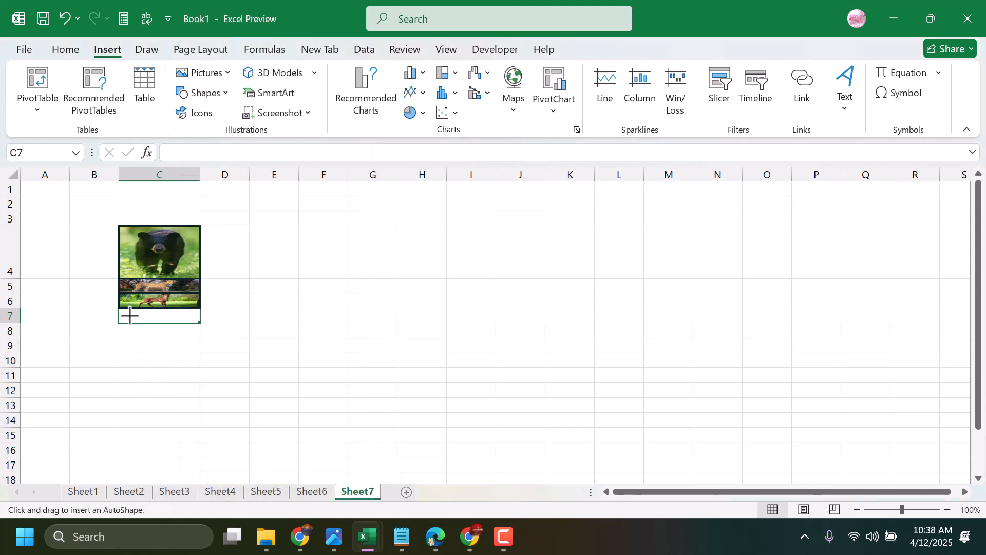
left_click_drag(158, 326, 167, 327)
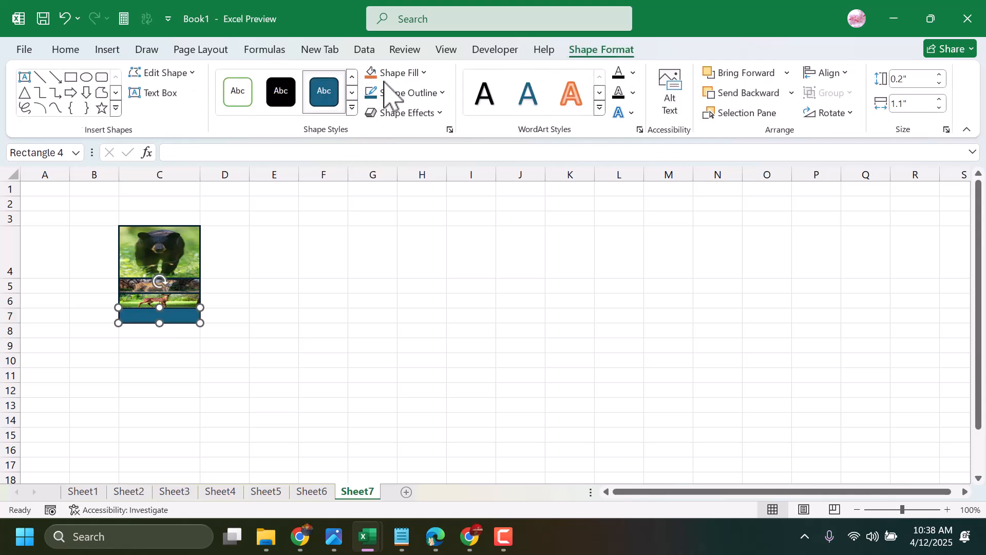
Fill the rectangle over cell C7 with the picture images (1) from the Music folder and deselect the shape
left_click(398, 75)
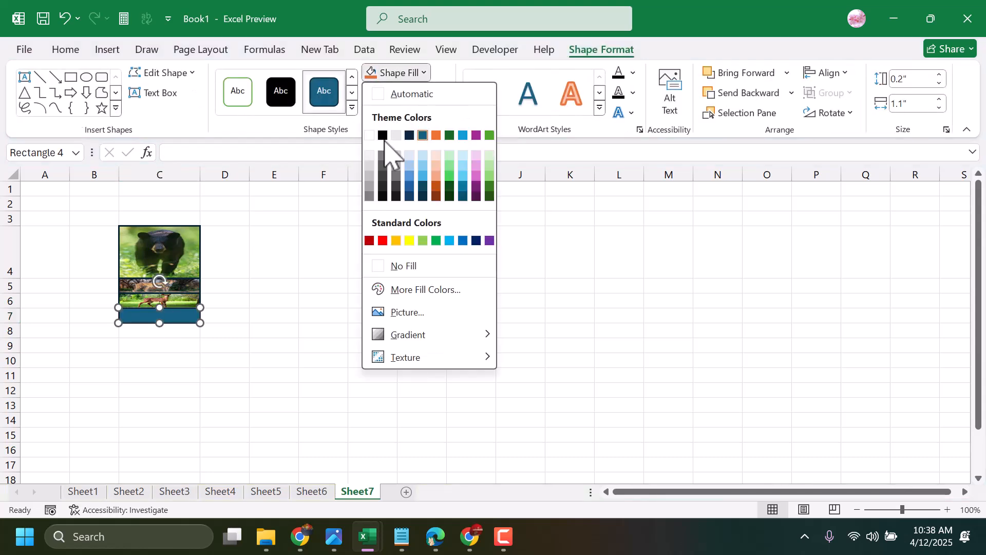
left_click(401, 317)
left_click(343, 214)
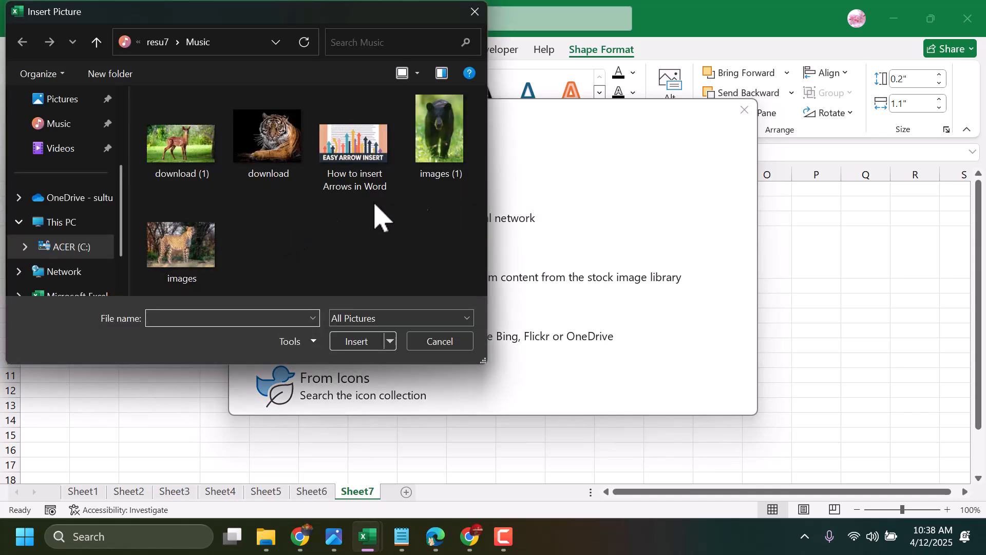
double_click(440, 151)
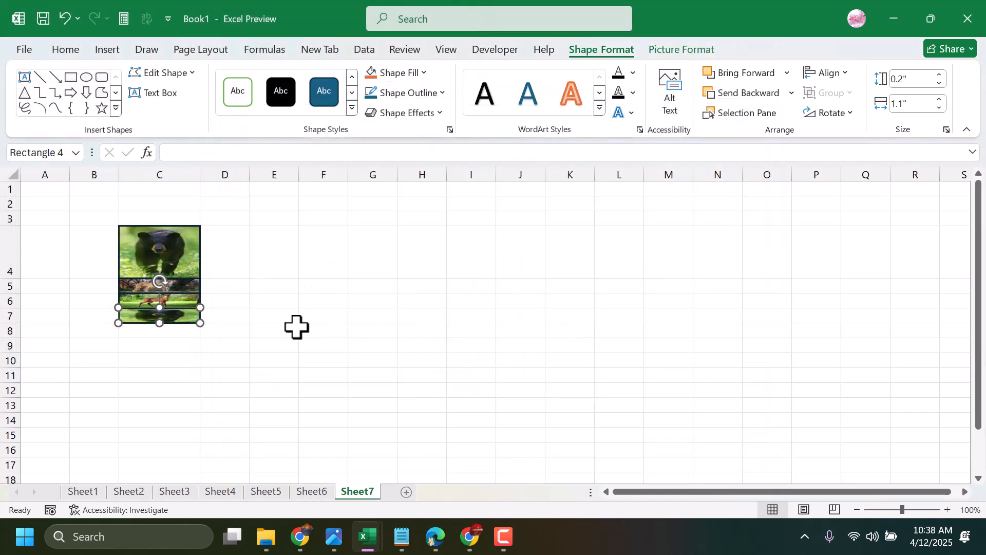
left_click(297, 326)
mouse_move(267, 537)
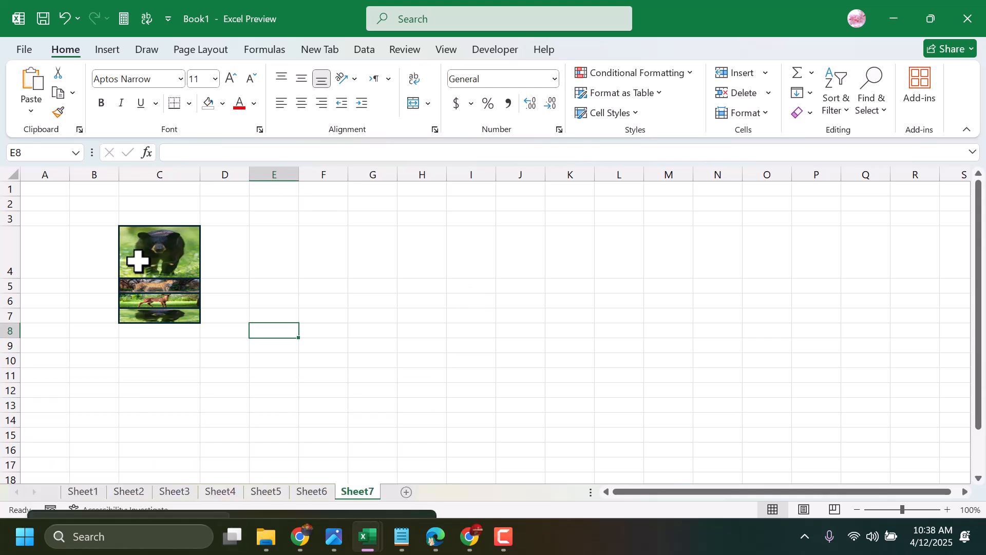
Heighten rows 5, 6 and 7 so their pictures are about as tall as the one in row 4, and widen column C by roughly 40%
left_click(146, 242)
left_click(149, 285)
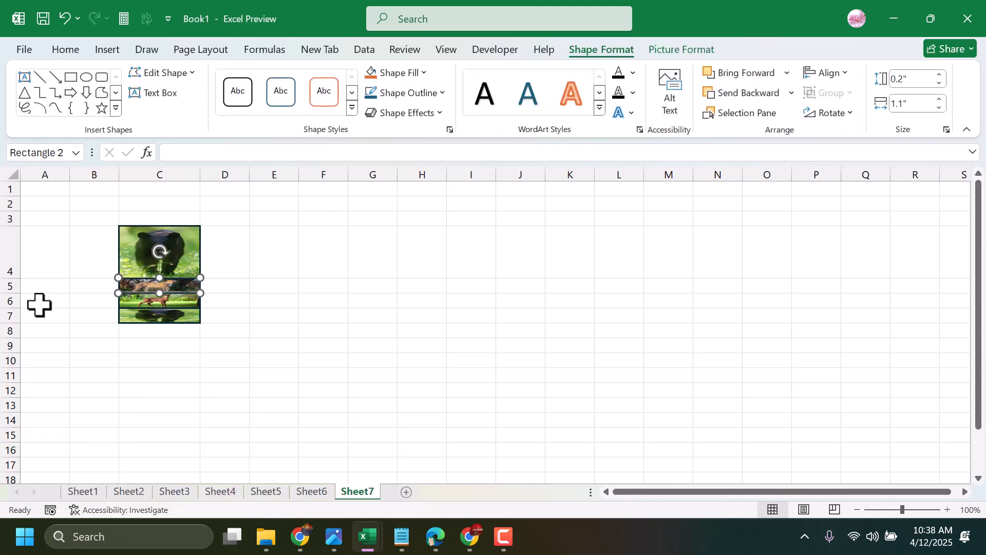
left_click_drag(13, 293, 10, 328)
left_click(134, 335)
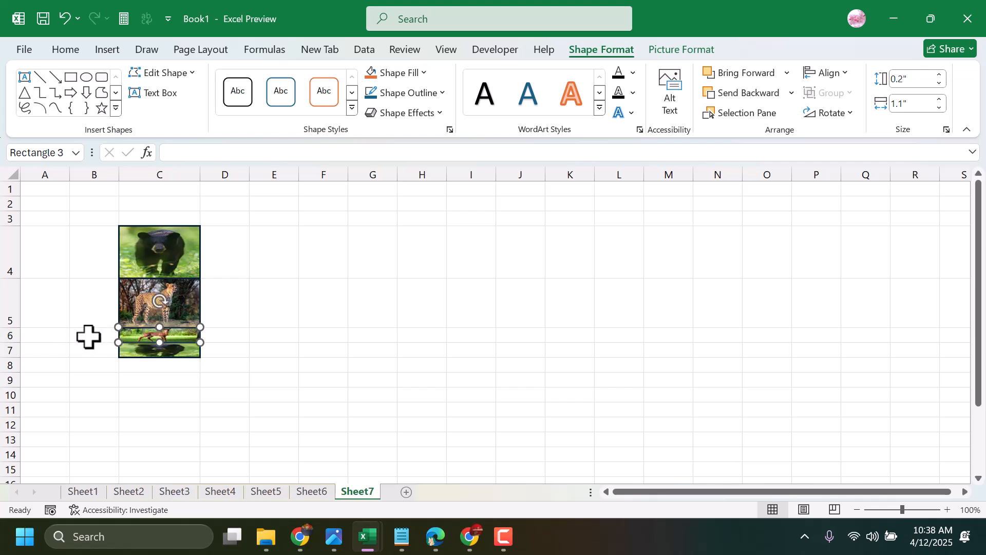
left_click_drag(14, 344, 8, 452)
left_click(142, 399)
left_click(272, 359)
left_click(269, 268)
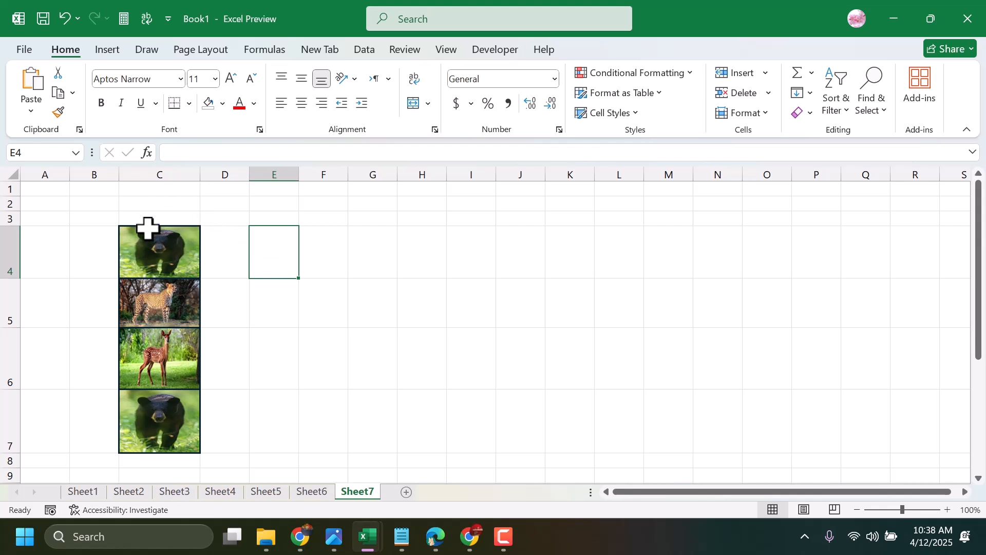
left_click(167, 174)
left_click_drag(202, 172, 234, 177)
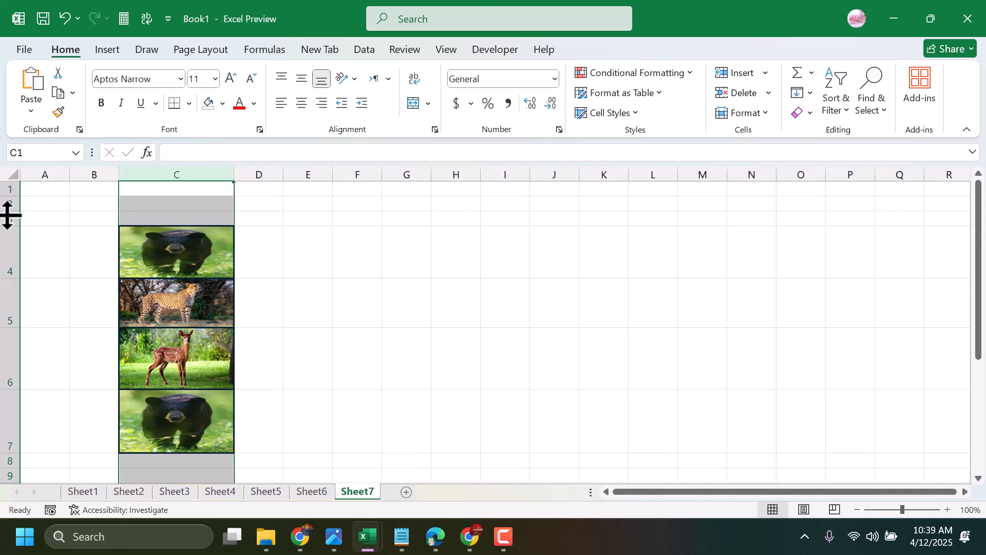
Give rows 4 to 7 one equal row height, slightly lower than row 4's present height
left_click_drag(5, 236, 88, 399)
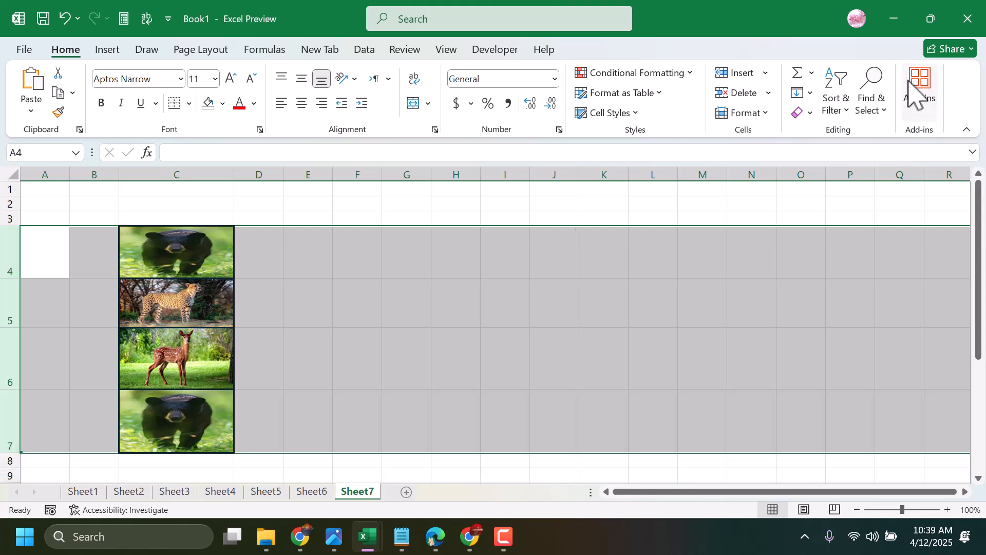
left_click(750, 115)
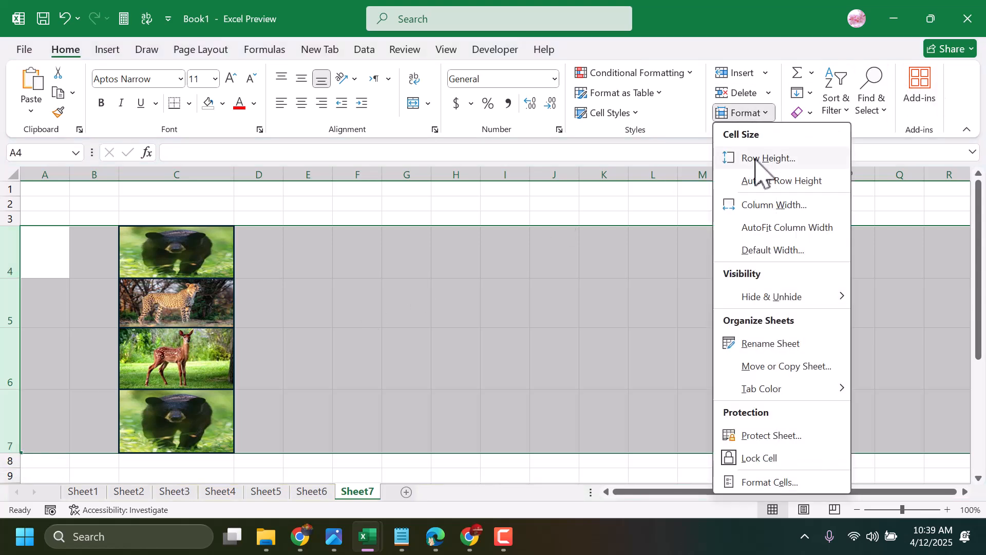
left_click(755, 159)
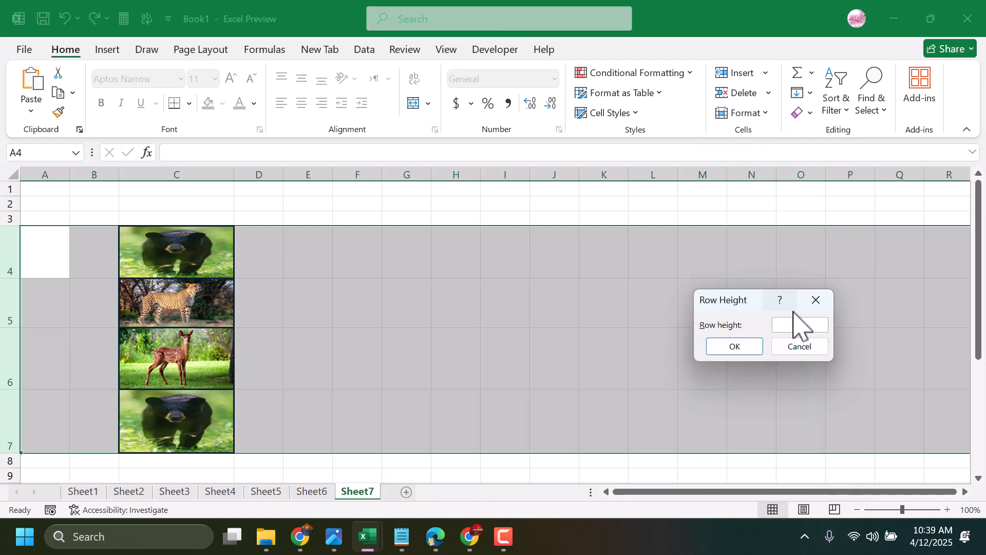
left_click(752, 351)
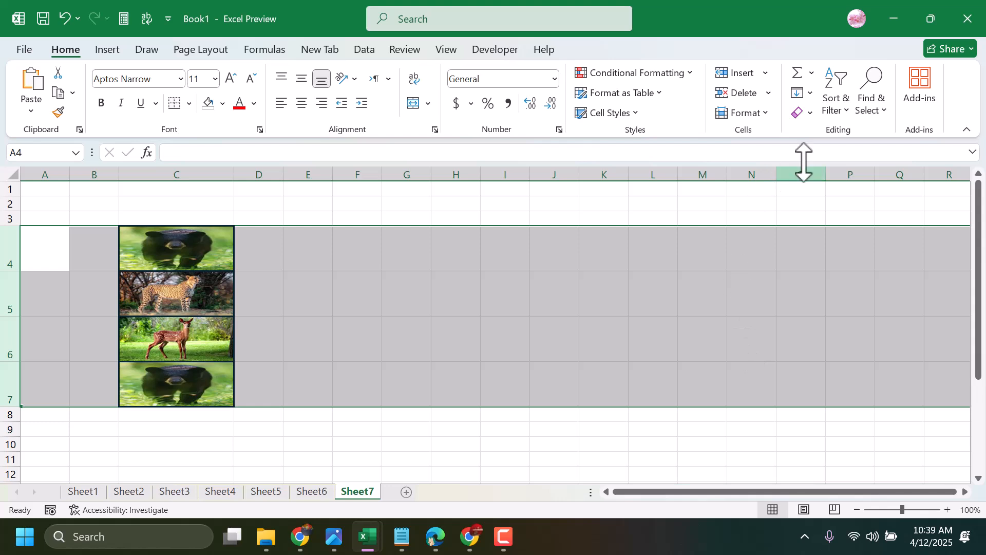
Set the column width to 50 with rows 4 to 7 selected
left_click(766, 114)
left_click(759, 204)
type("50")
left_click(747, 348)
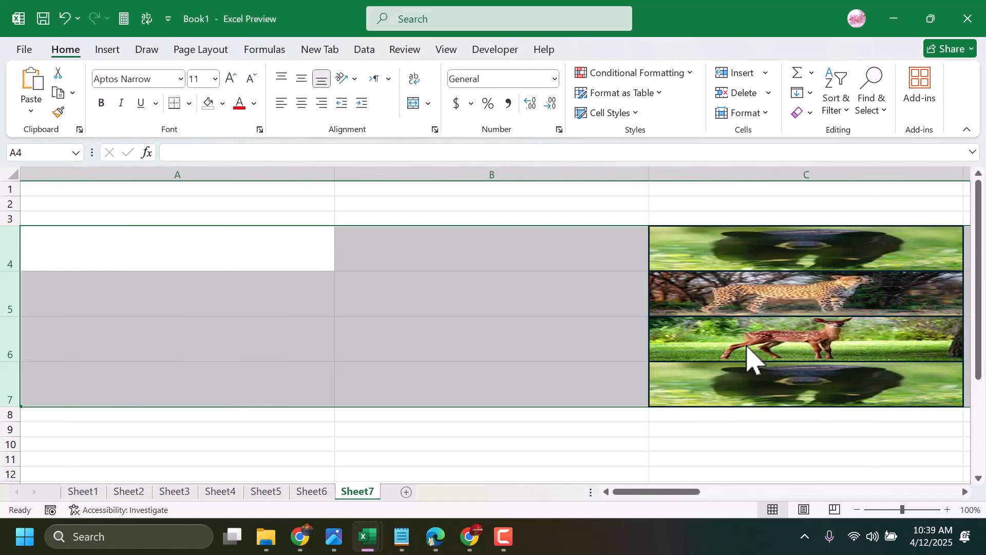